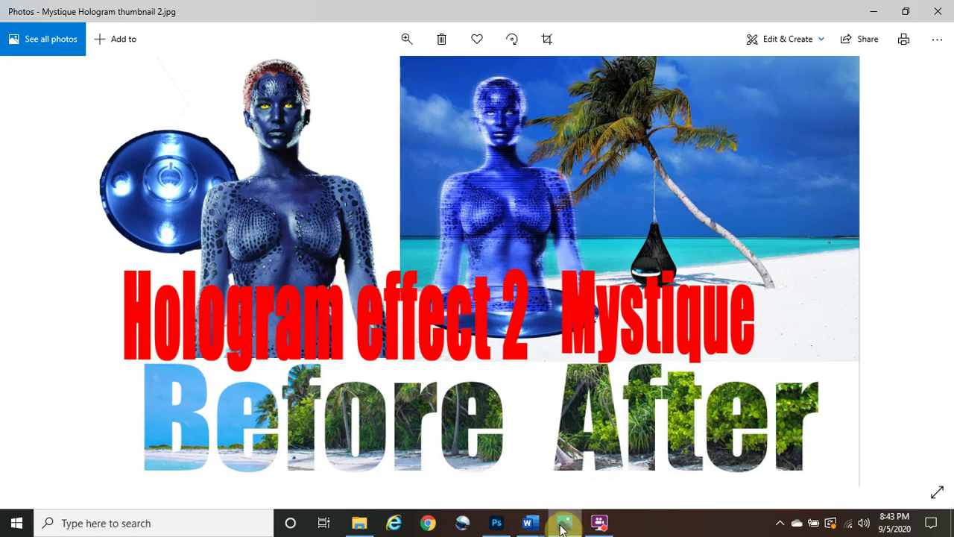
Switch to the Word document and review its channel introduction, disclaimer, and licenses and attributions.
mouse_move(531, 523)
left_click(454, 488)
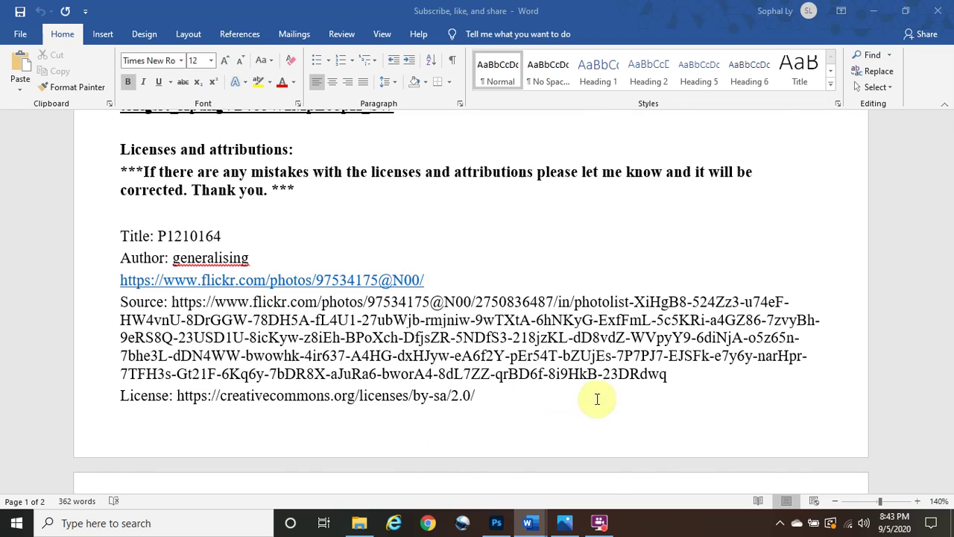
scroll(612, 373, "up", 7)
scroll(615, 366, "up", 3)
scroll(616, 366, "down", 3)
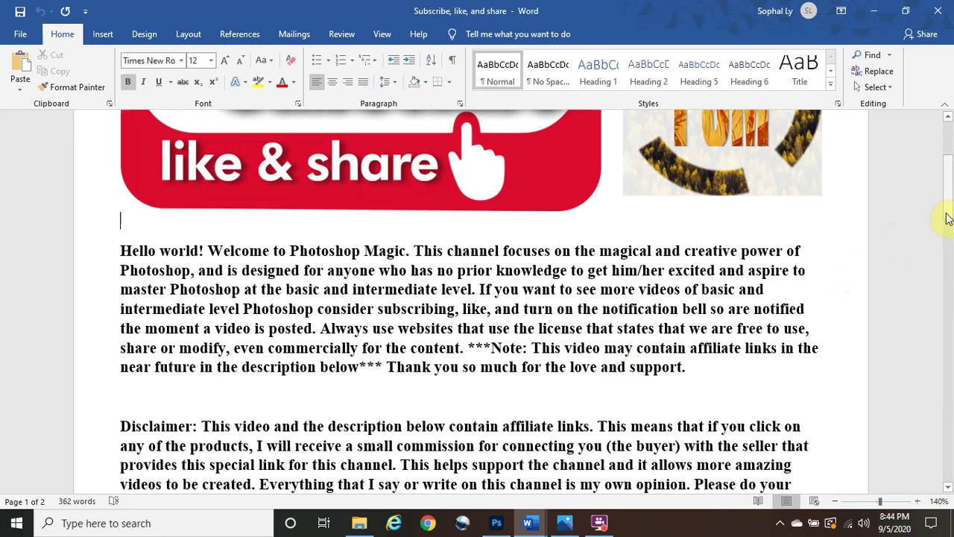
left_click_drag(947, 216, 948, 217)
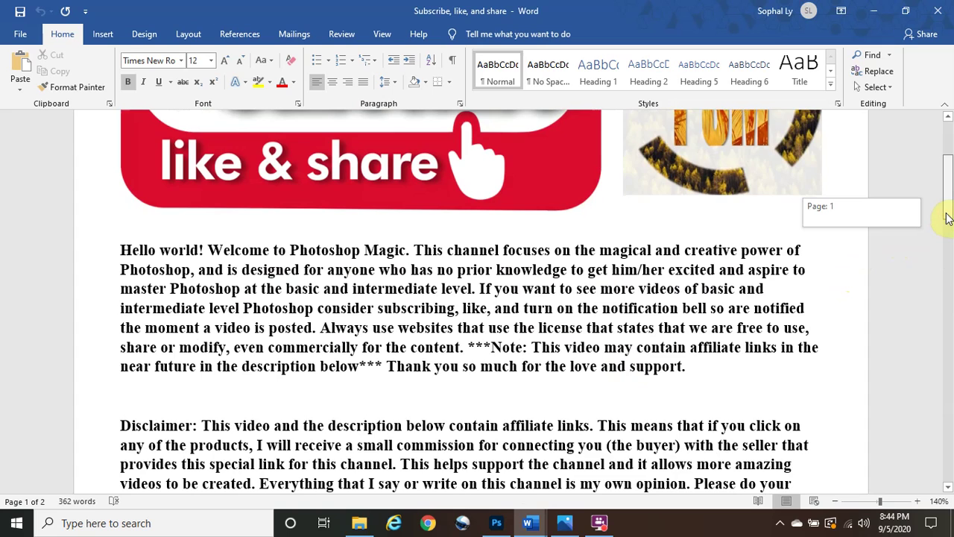
left_click_drag(948, 217, 949, 292)
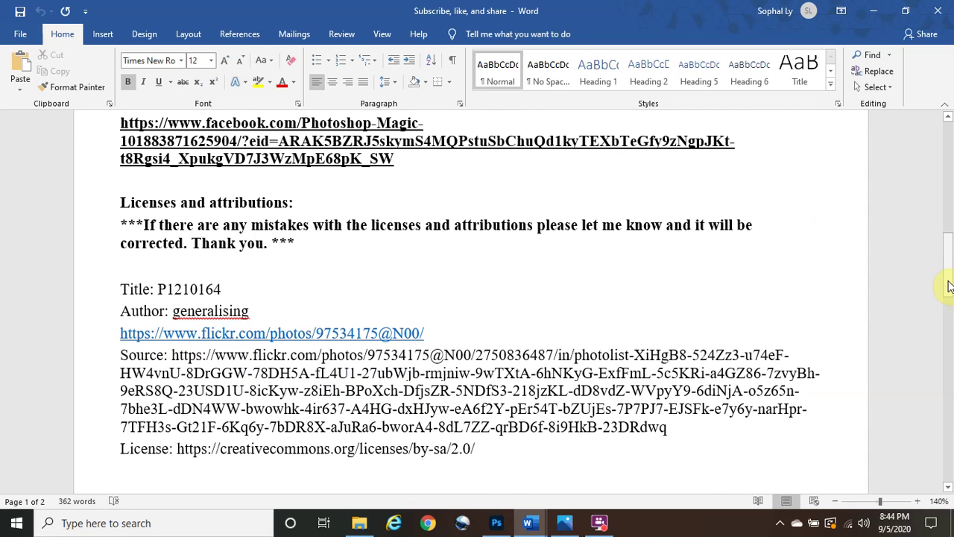
left_click(949, 286)
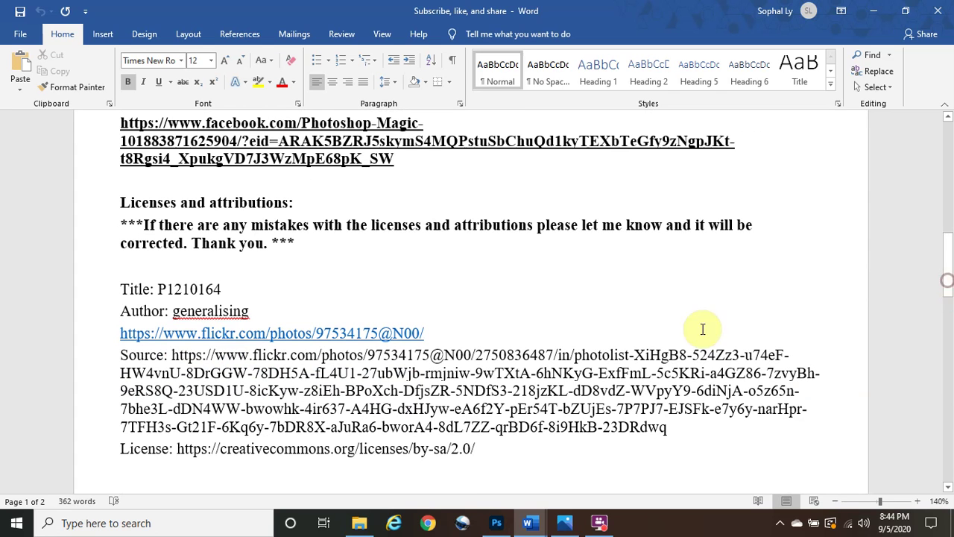
Switch to Photoshop and copy the cut-out Mystique figure from its document into the blue light at beach flatten.psd image.
left_click(507, 521)
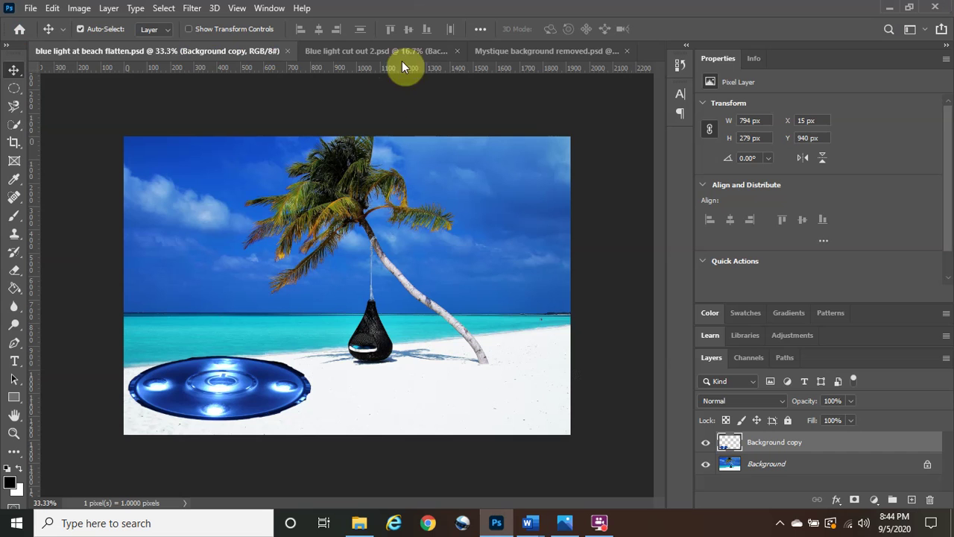
left_click(499, 50)
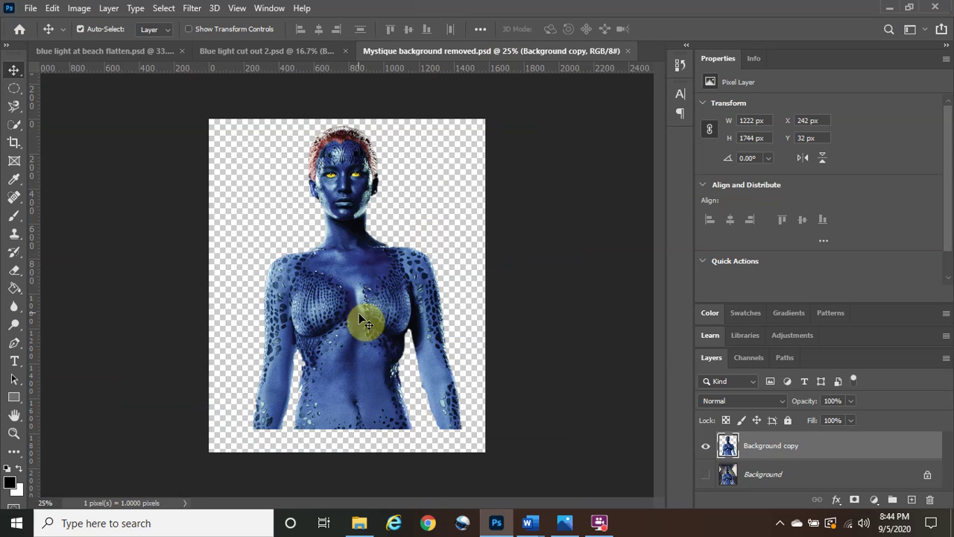
mouse_move(362, 320)
left_mouse_down()
mouse_move(362, 294)
mouse_move(363, 323)
left_mouse_up()
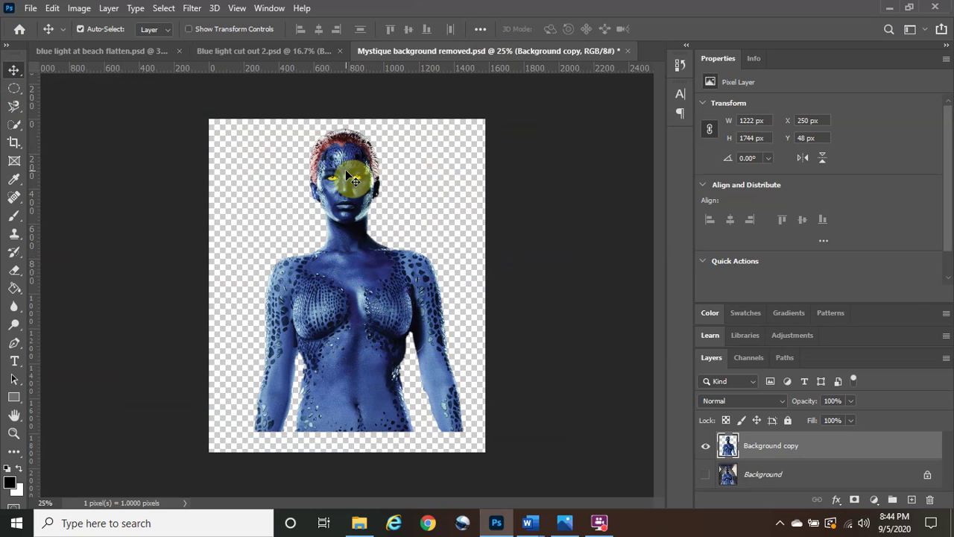
left_click_drag(345, 170, 151, 141)
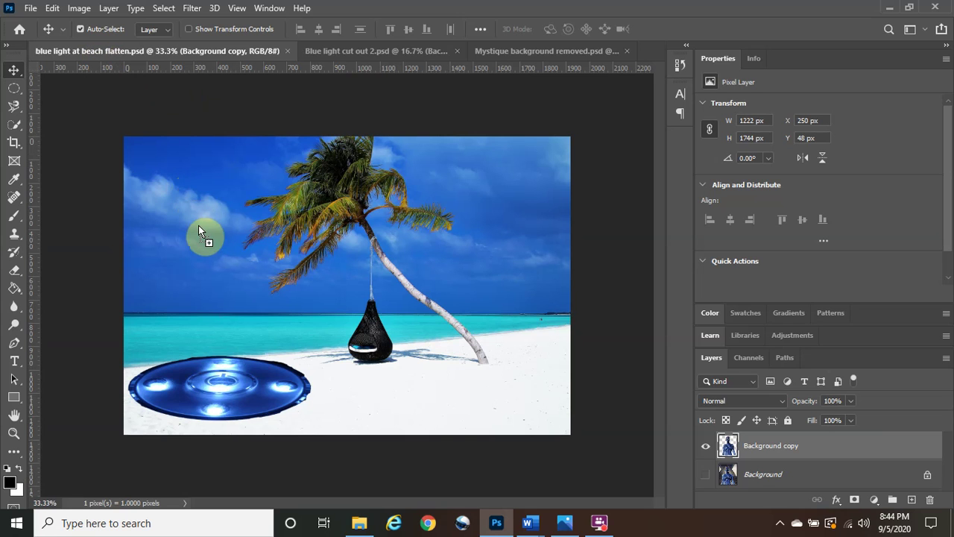
left_click_drag(198, 226, 440, 301)
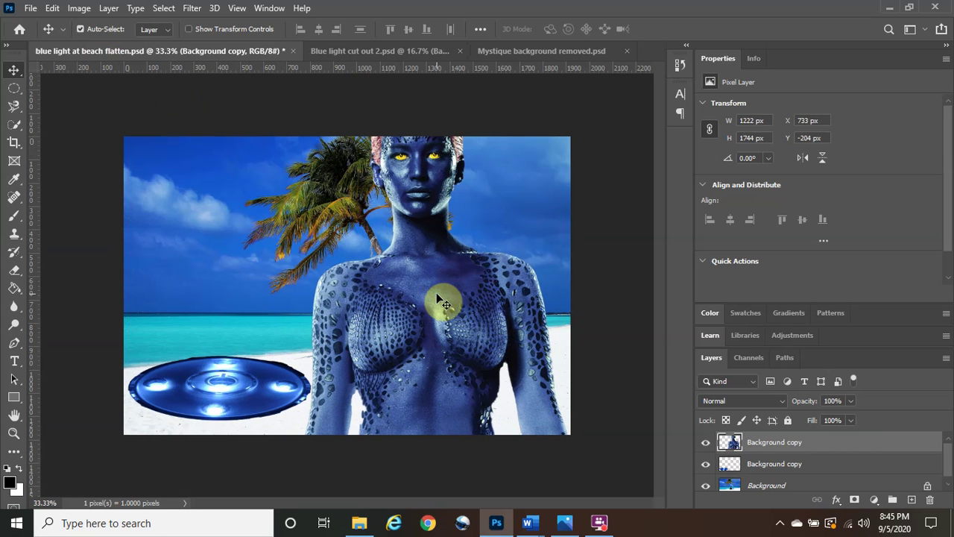
mouse_move(440, 302)
left_mouse_down()
mouse_move(469, 291)
mouse_move(443, 213)
mouse_move(436, 313)
mouse_move(416, 258)
mouse_move(436, 298)
left_mouse_up()
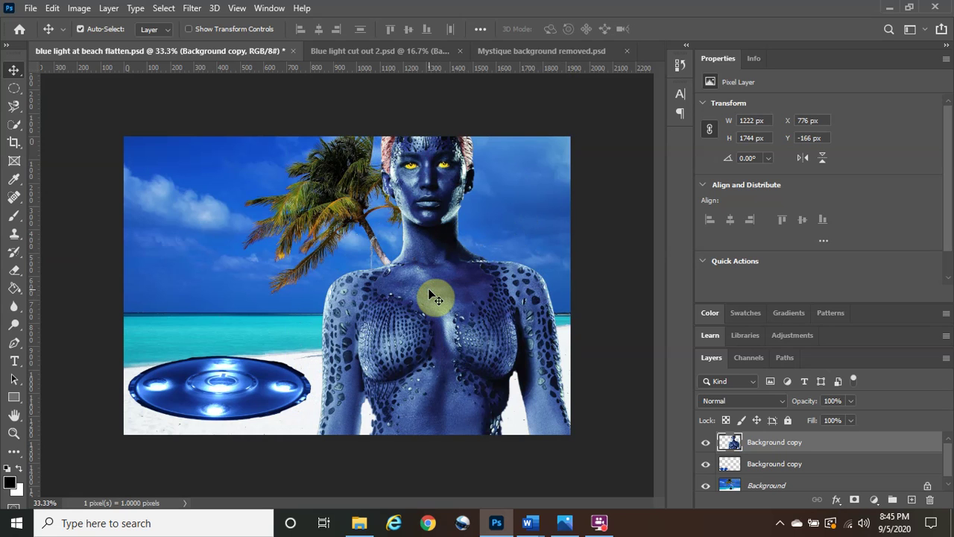
Scale the Mystique figure to about 57.5% with Free Transform and place it over the blue light disc.
key("ctrl")
key("ctrl+t")
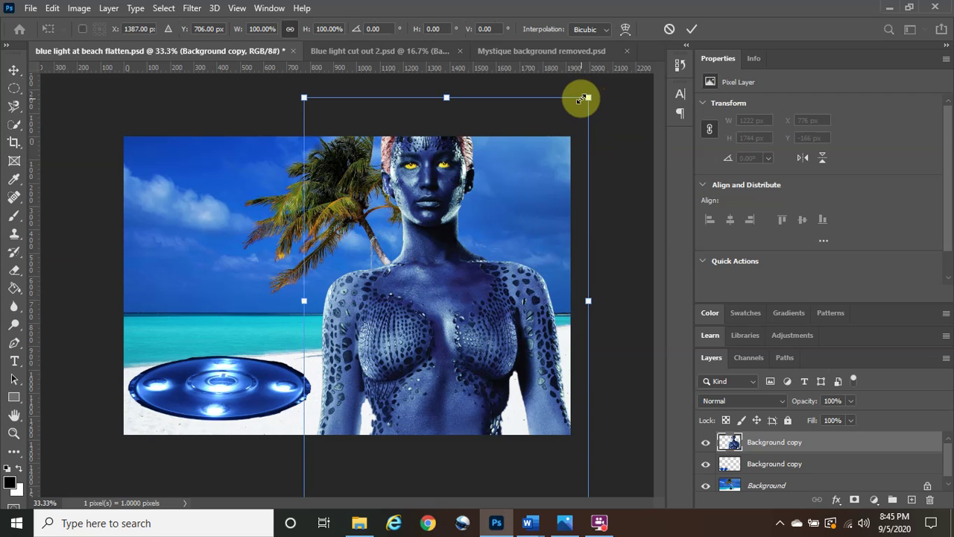
left_click_drag(579, 96, 485, 221)
left_click_drag(420, 273, 234, 210)
left_click_drag(333, 123, 300, 152)
left_click_drag(215, 259, 228, 247)
left_click_drag(216, 325, 209, 318)
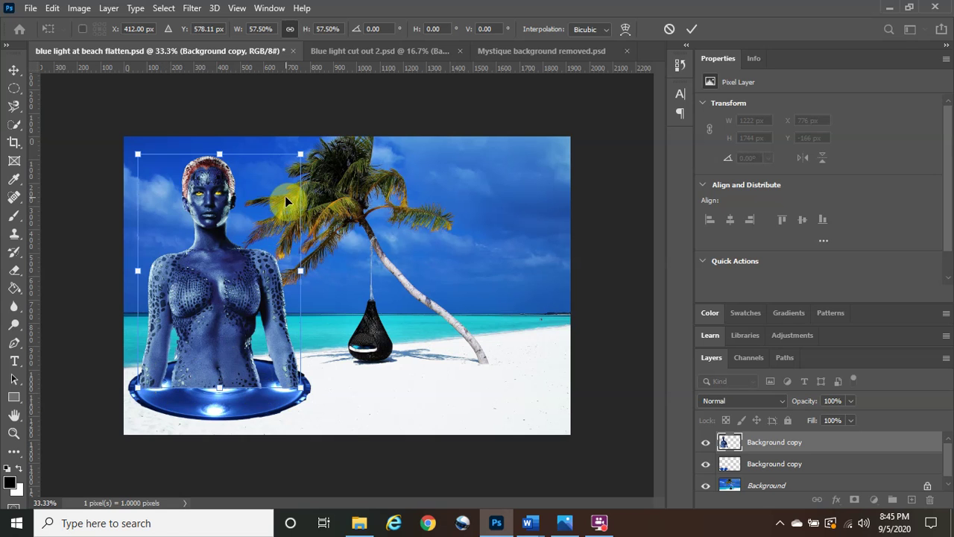
left_click(692, 32)
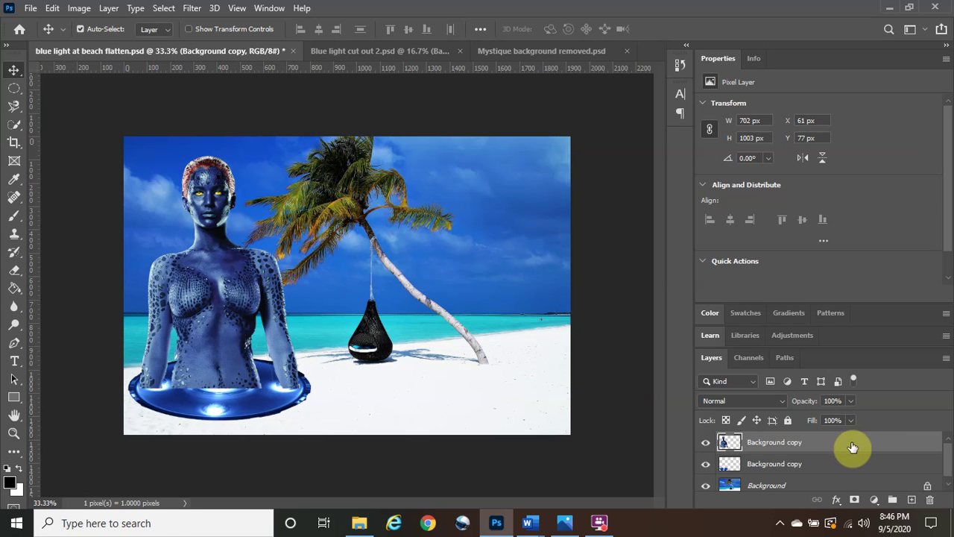
Duplicate the Mystique figure layer twice so there are three stacked copies.
left_click_drag(852, 446, 912, 500)
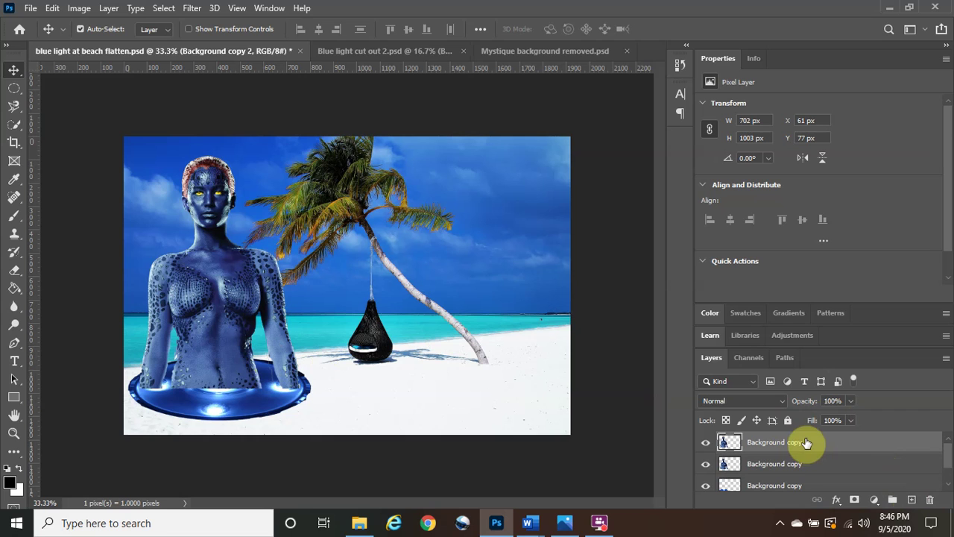
left_click_drag(806, 443, 912, 498)
scroll(858, 462, "down", 2)
scroll(859, 462, "up", 2)
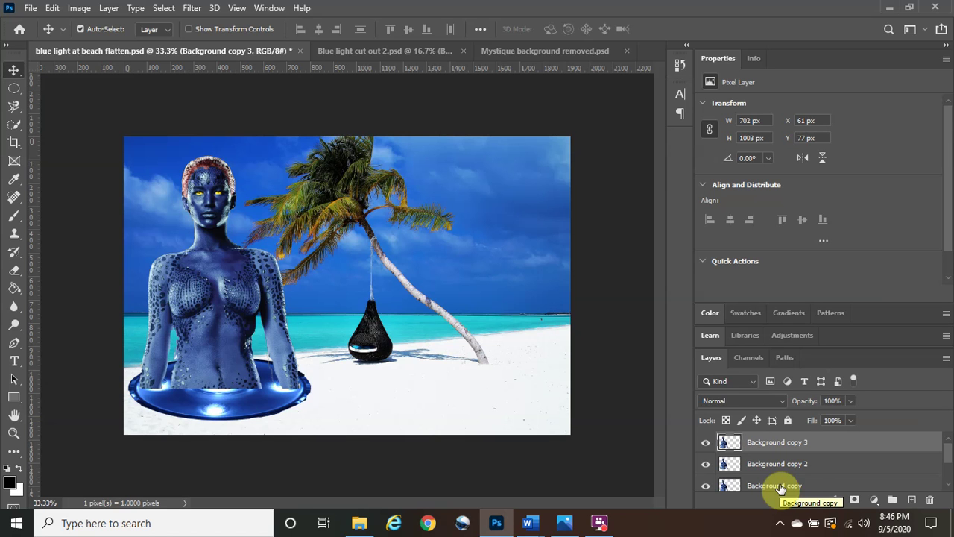
Rename the topmost Mystique figure layer as Glow.
double_click(781, 443)
type("Gow")
key("BackSpace")
key("BackSpace")
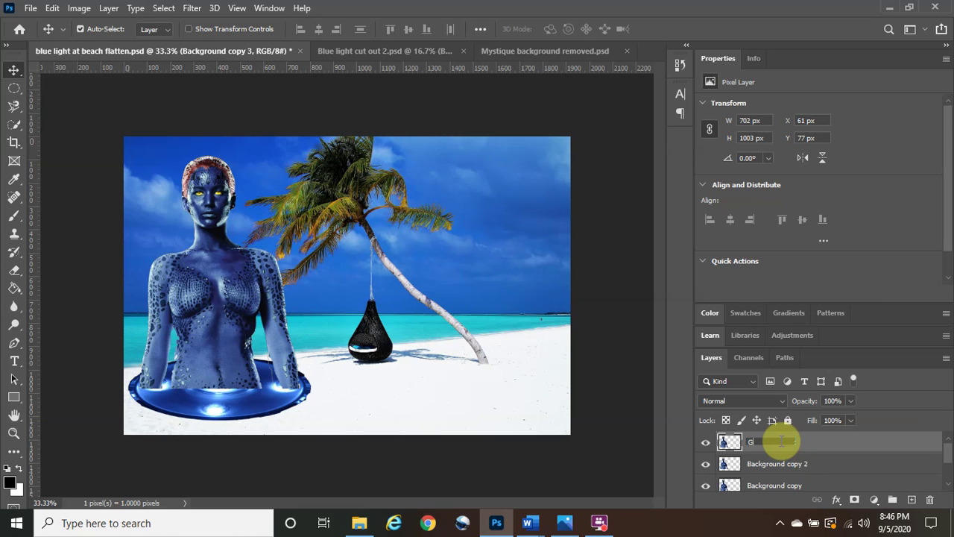
type("low")
key("Return")
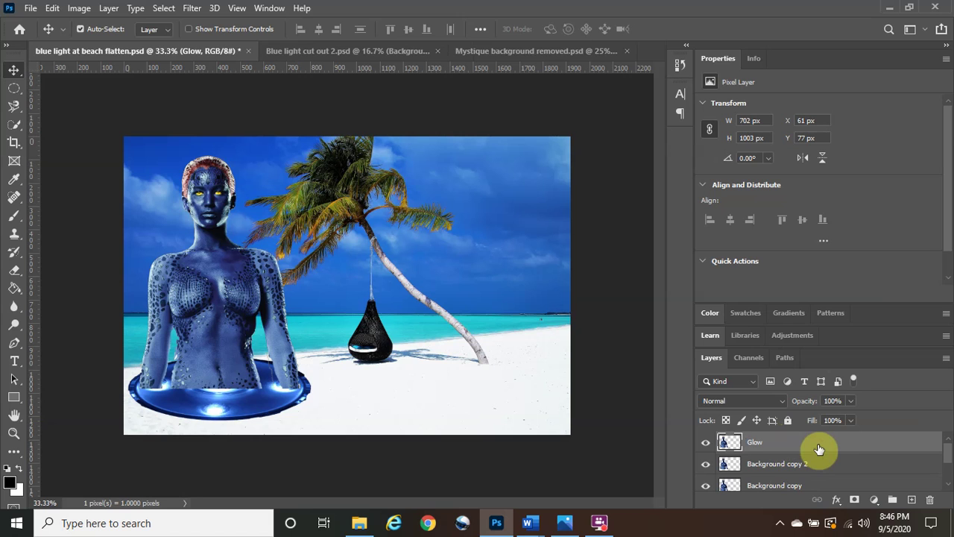
Rename the middle Mystique figure layer as blur edges.
double_click(777, 464)
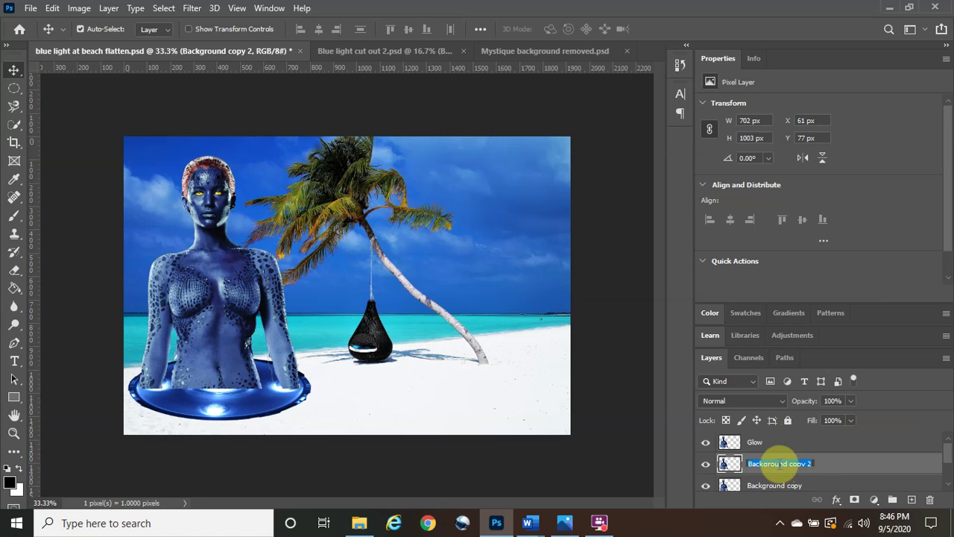
type("blurredges")
left_click(820, 464)
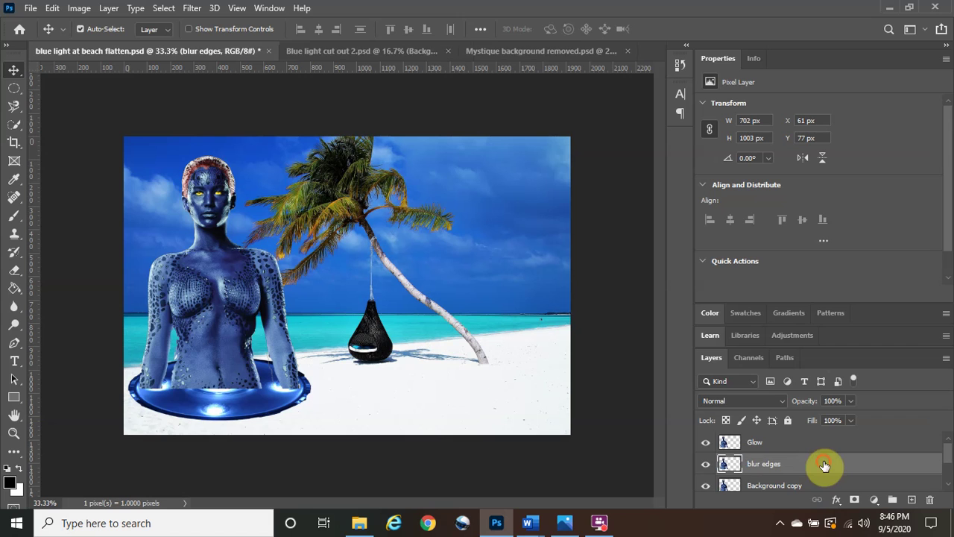
Rename the lowest Mystique figure layer as motion blur.
scroll(944, 455, "down", 1)
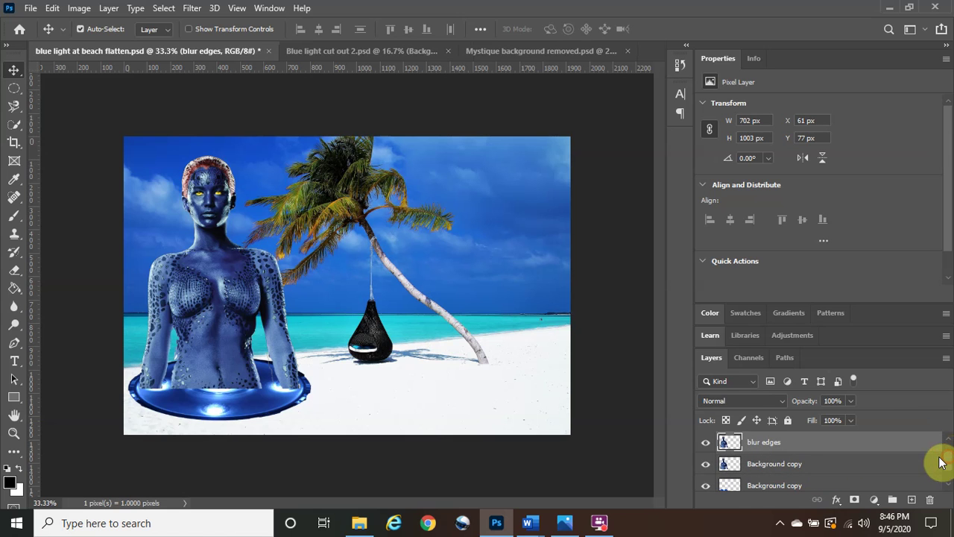
double_click(767, 463)
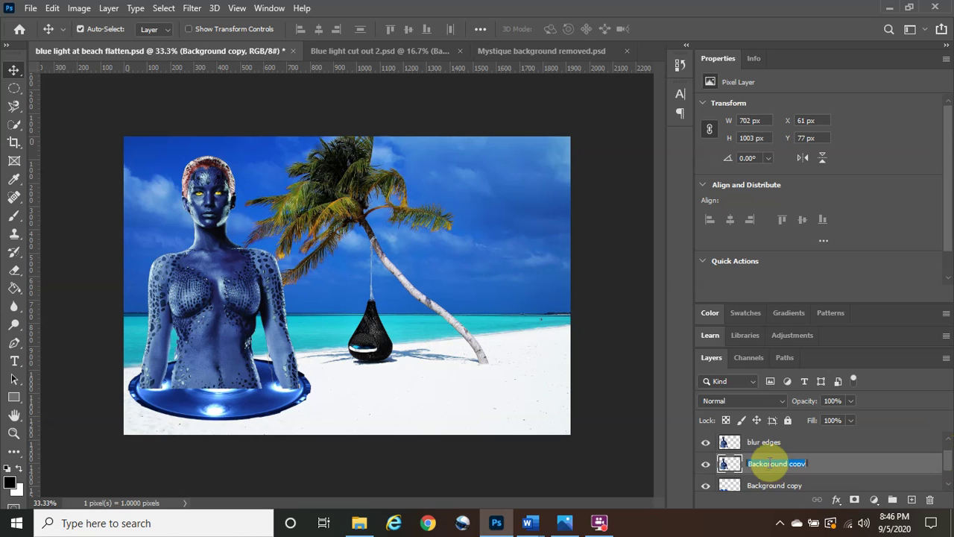
type("motion b")
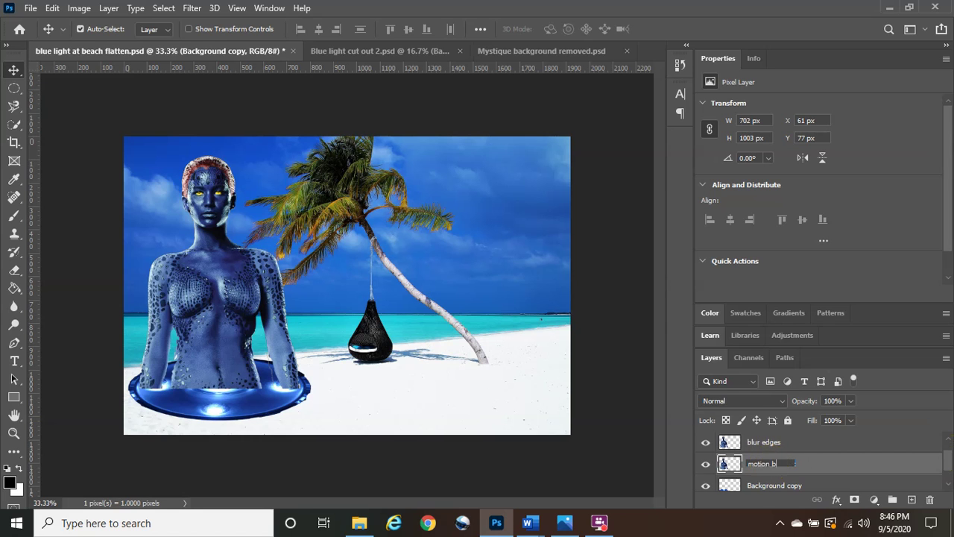
type("lure")
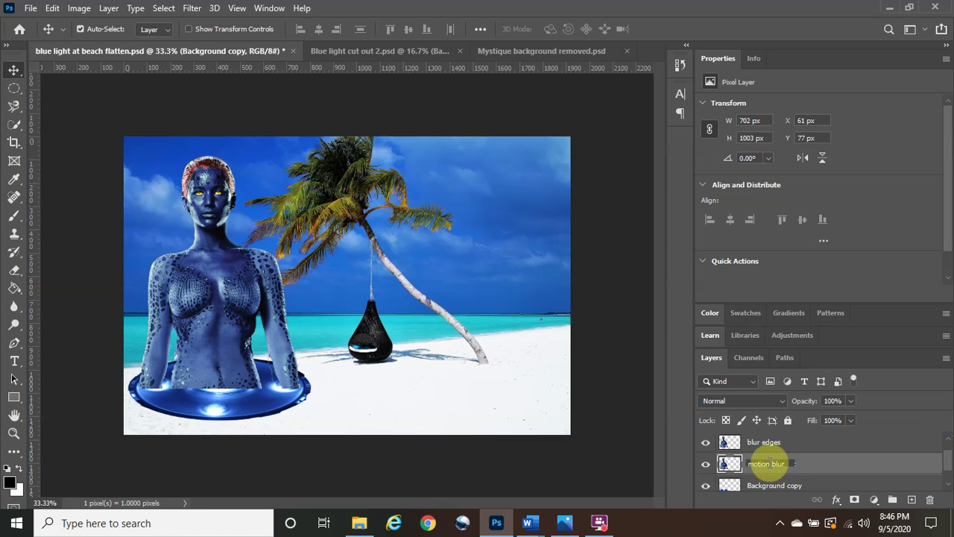
left_click(826, 466)
scroll(829, 469, "up", 1)
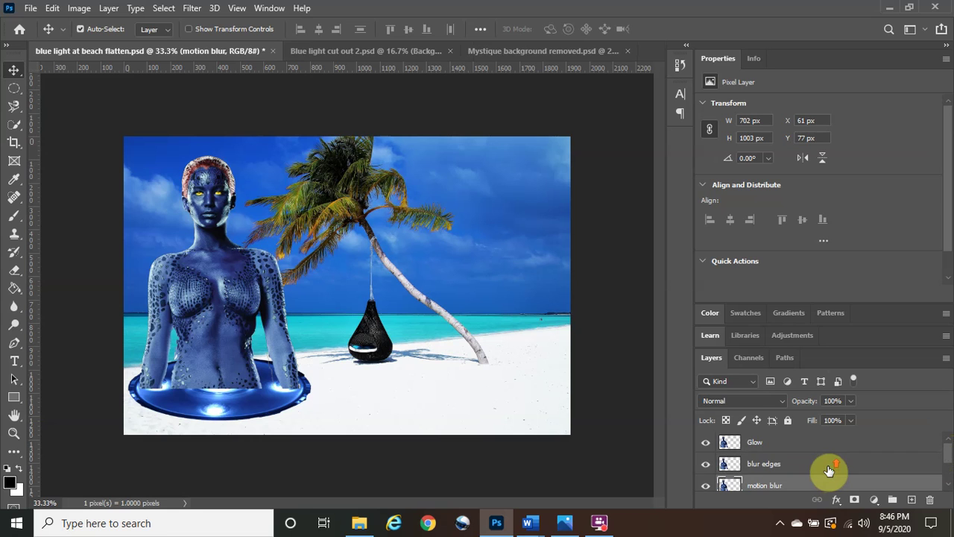
Hide the Glow and blur edges layers, leaving the motion blur layer visible.
left_click(706, 442)
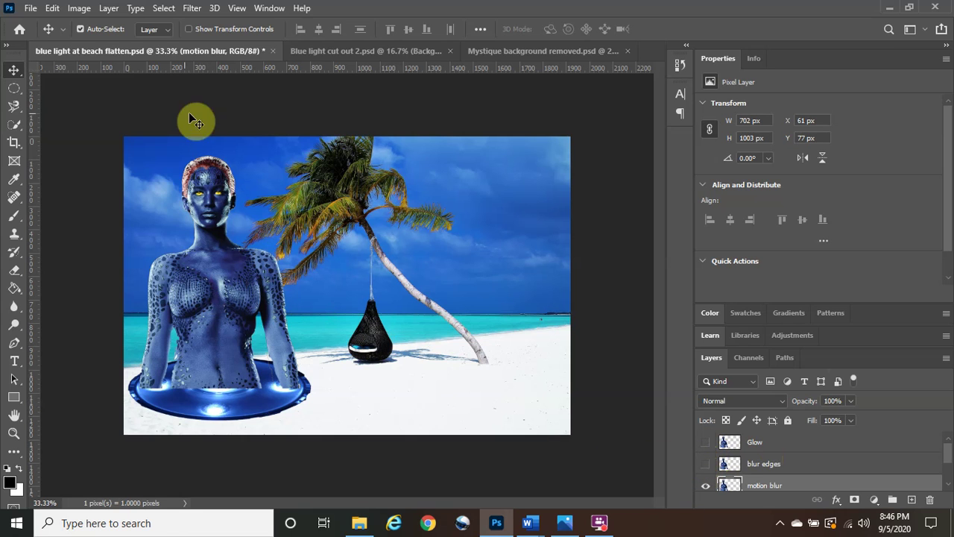
left_click(706, 485)
left_click(706, 485)
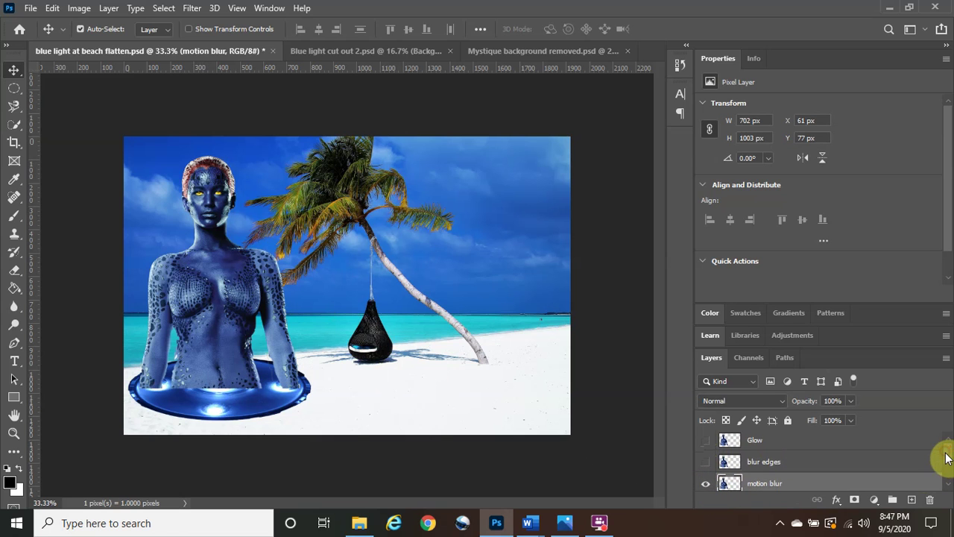
Set the motion blur layer's blend mode to Linear Light.
scroll(945, 459, "down", 1)
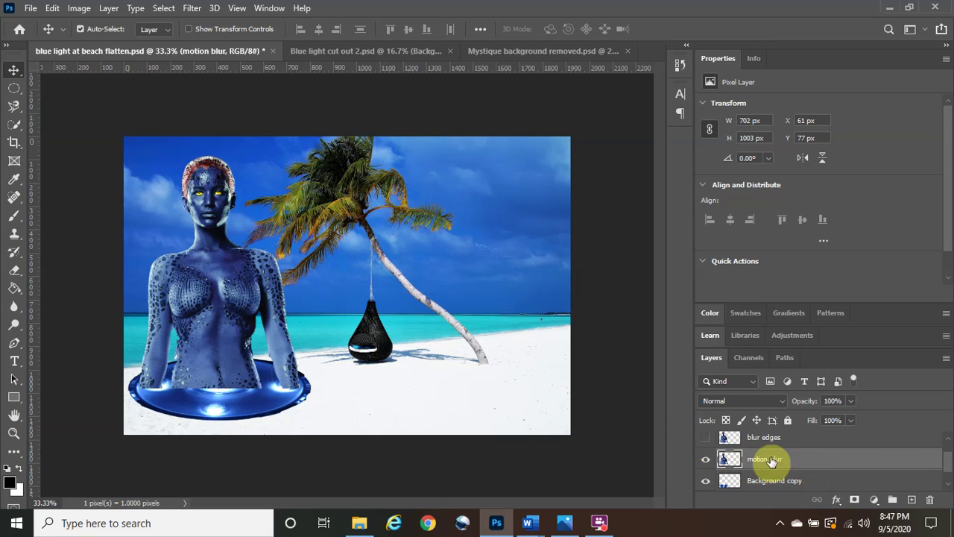
left_click(707, 458)
left_click(782, 401)
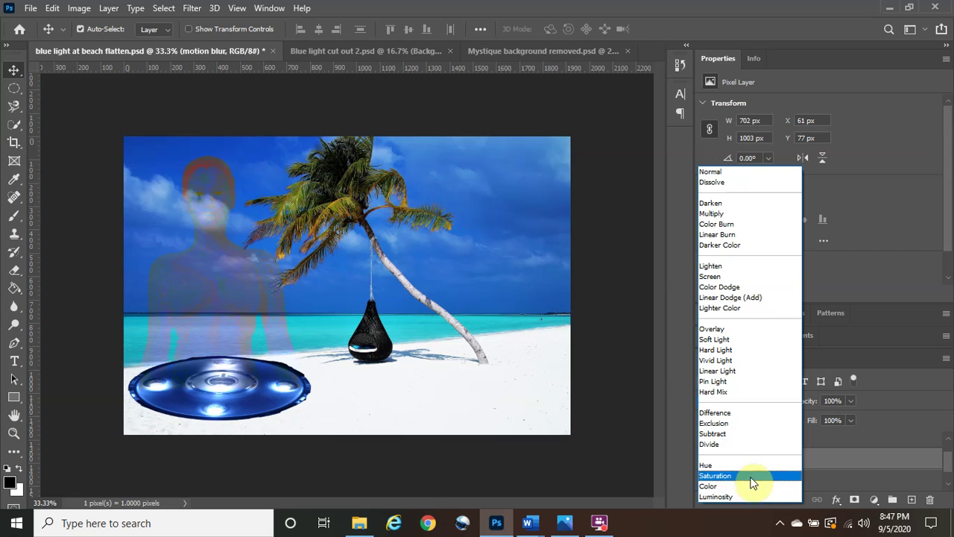
left_click(743, 372)
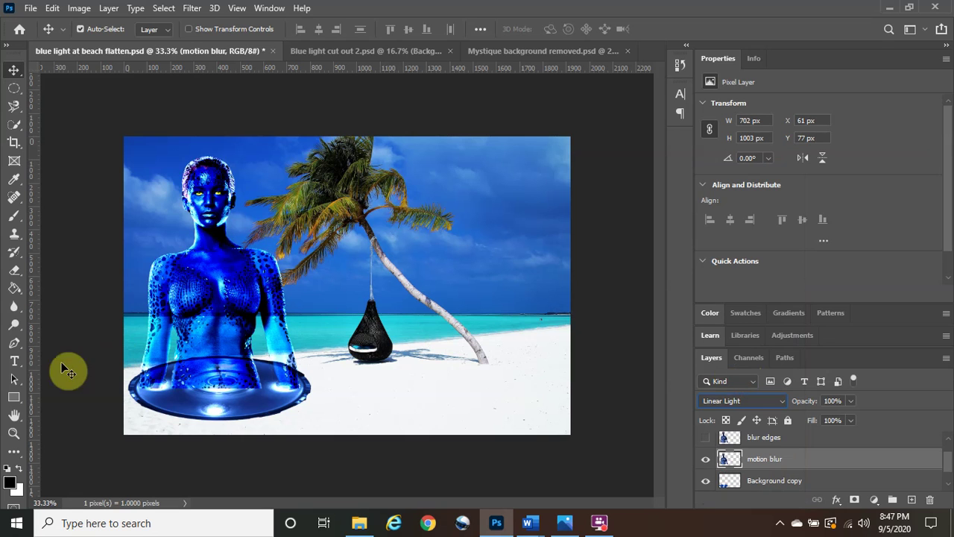
Apply a Motion Blur filter to the motion blur layer with a 0° angle and a distance of 40 pixels.
left_click(195, 8)
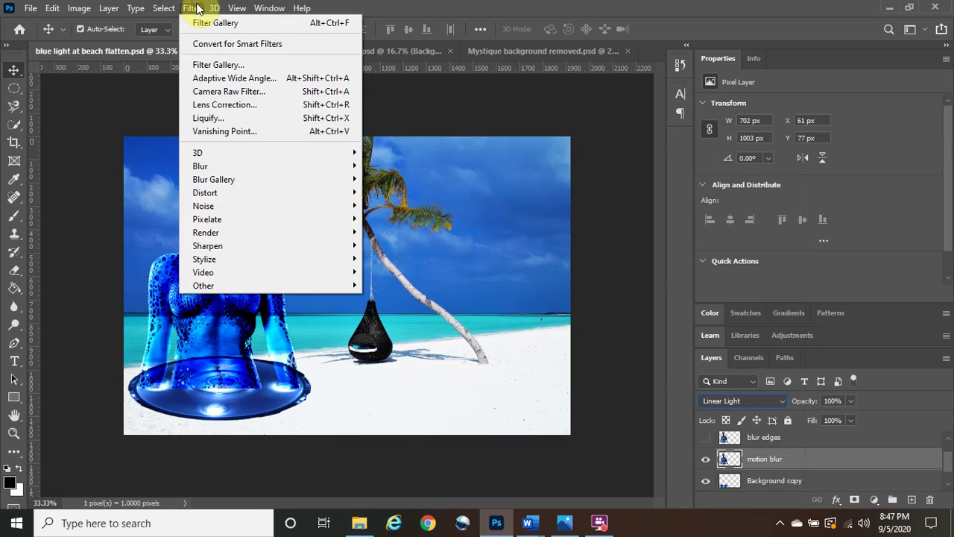
mouse_move(303, 175)
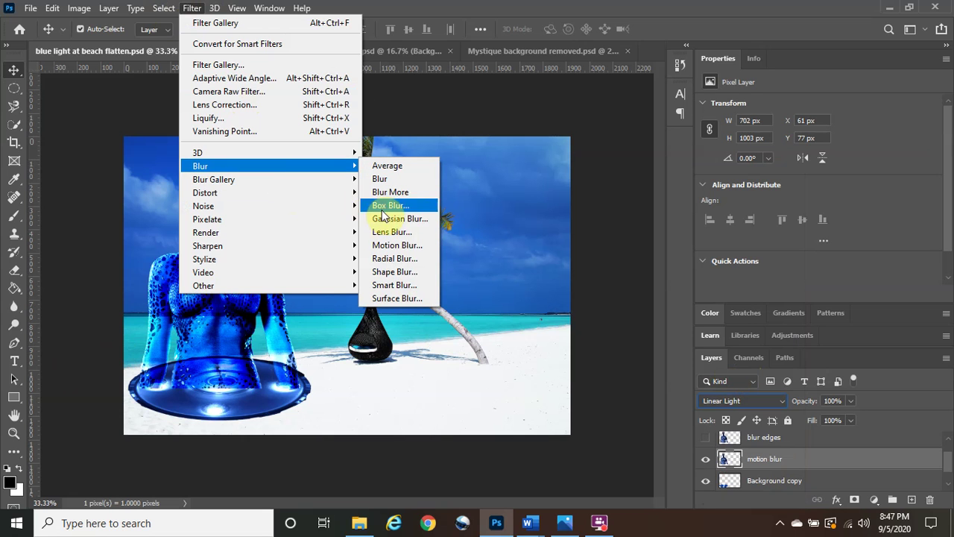
left_click(419, 251)
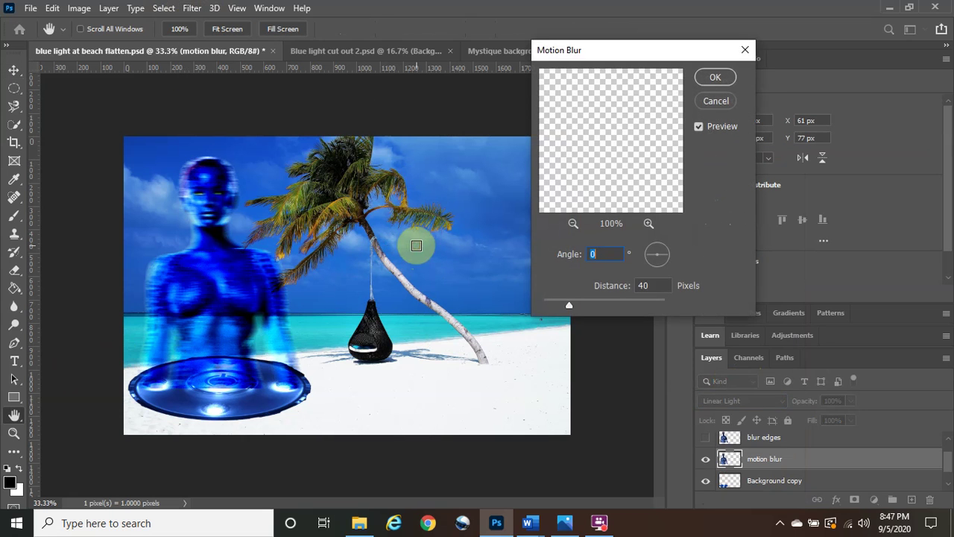
left_click(573, 224)
left_click(573, 224)
left_click(573, 224)
left_click(574, 224)
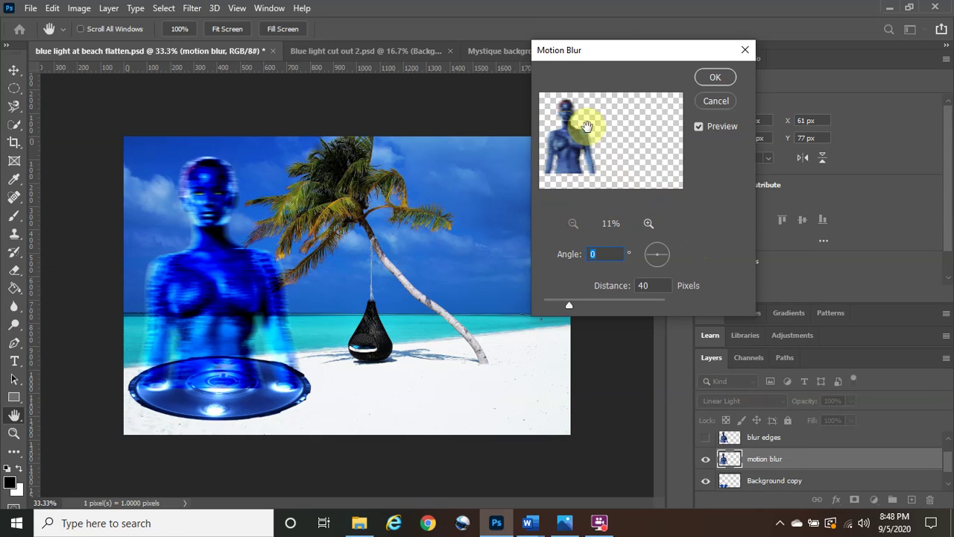
left_click(648, 224)
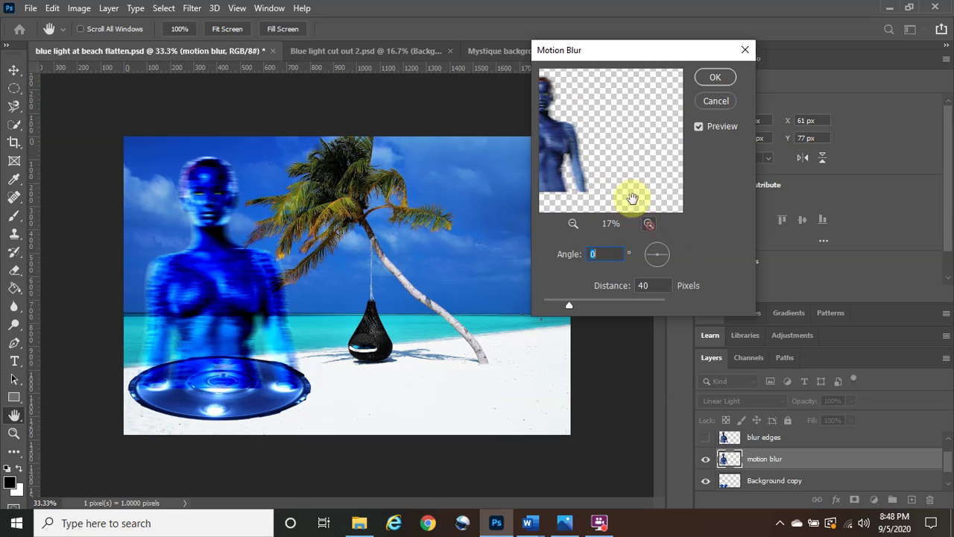
left_click_drag(592, 145, 638, 191)
left_click(648, 224)
left_click(648, 223)
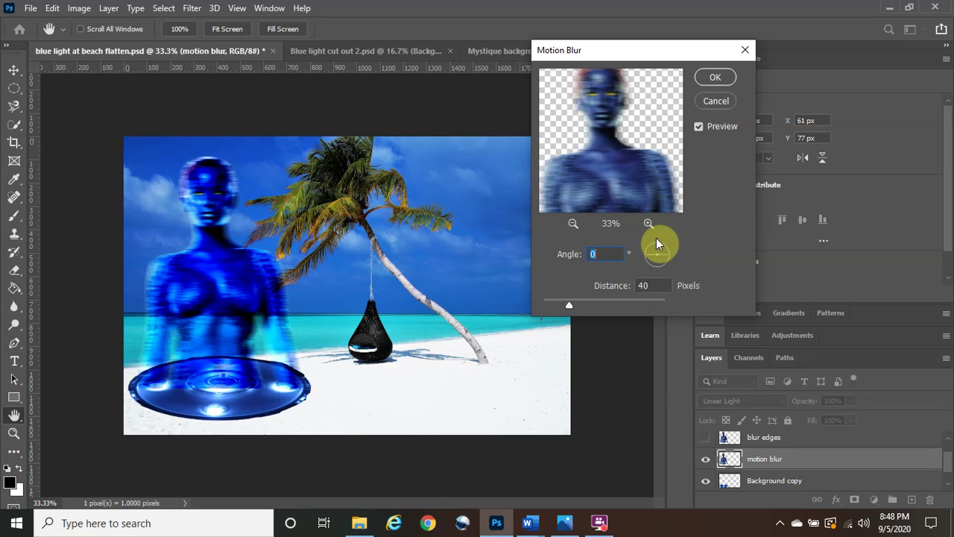
left_click(706, 79)
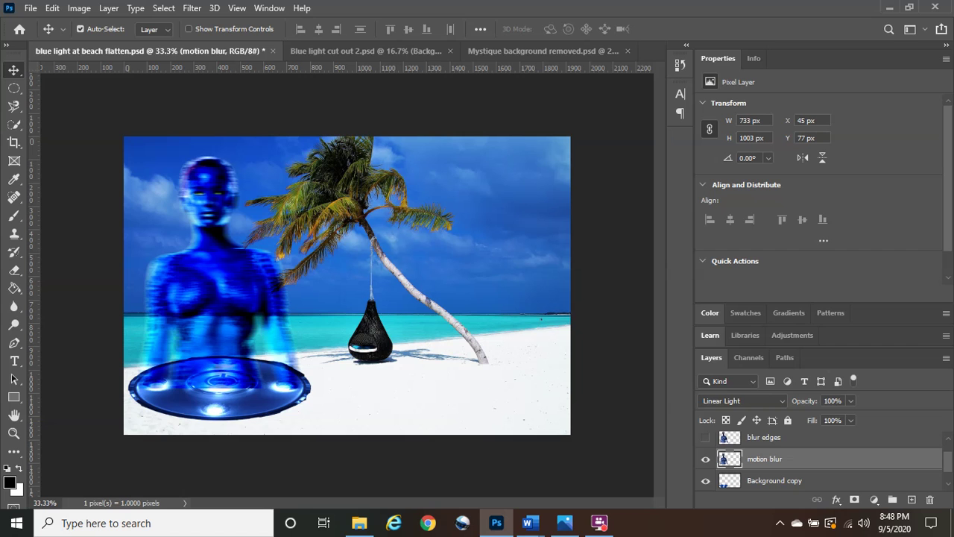
Show the blur edges layer in place of the motion blur layer and set its blend mode to Luminosity.
left_click(705, 459)
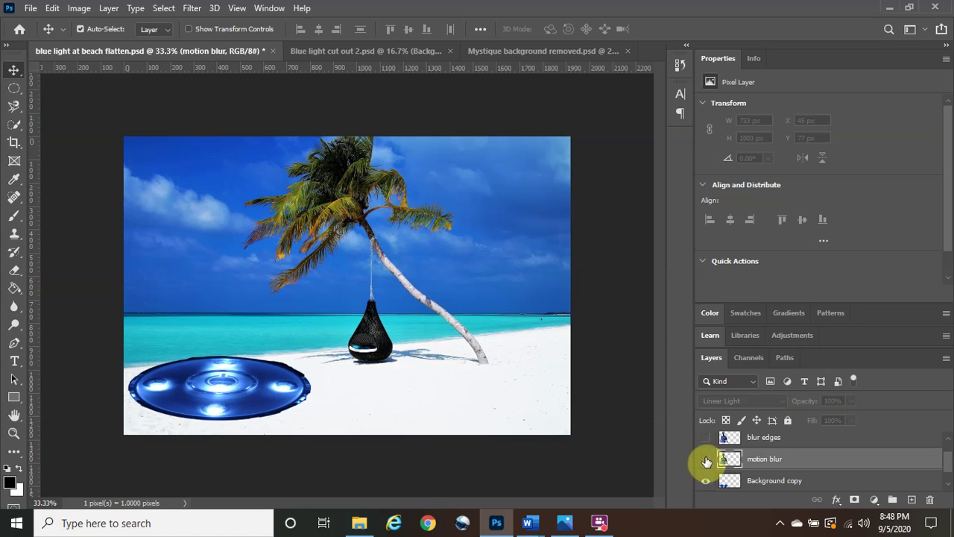
left_click(706, 438)
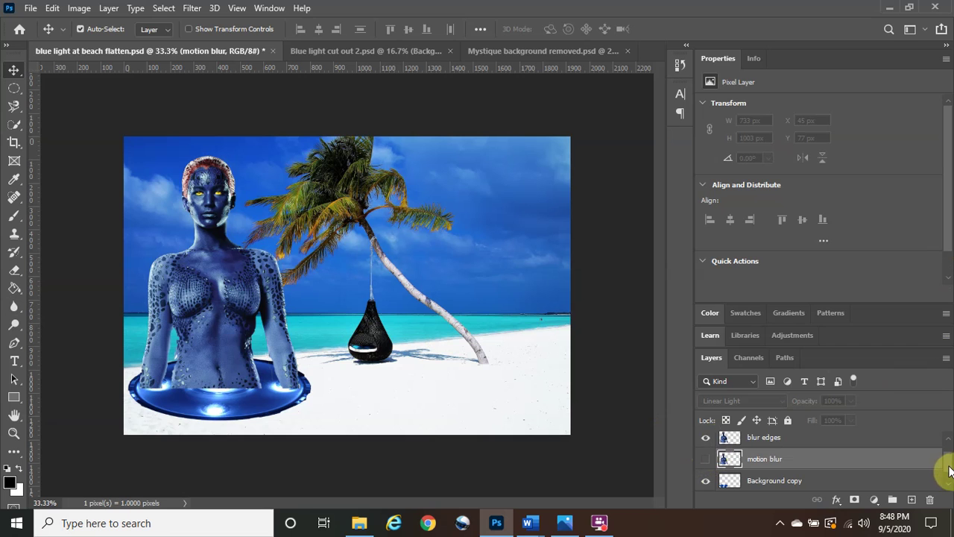
scroll(949, 470, "up", 1)
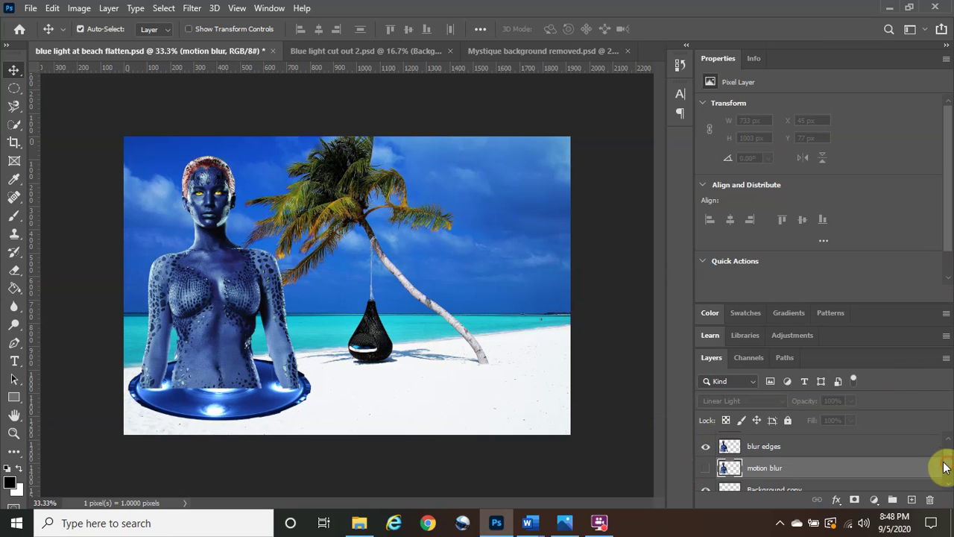
left_click(789, 451)
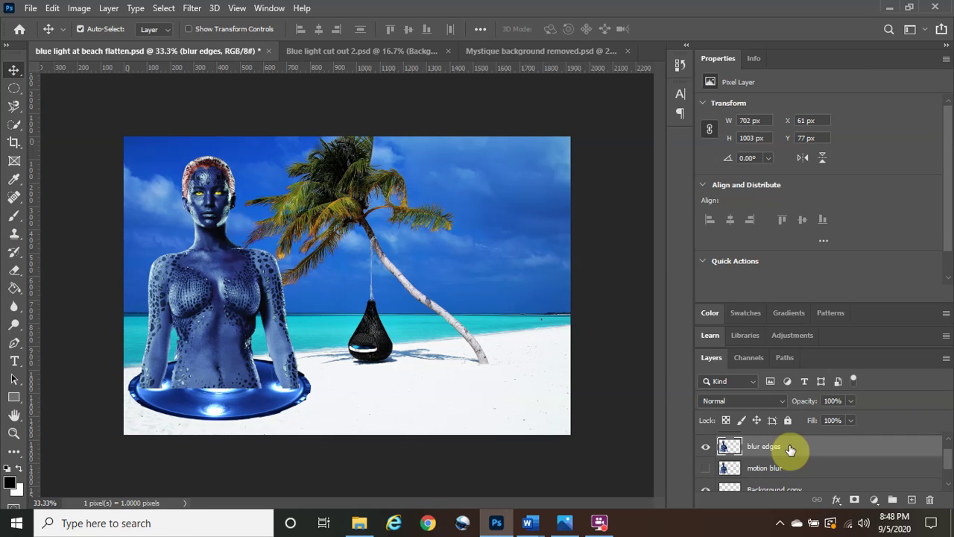
left_click(781, 402)
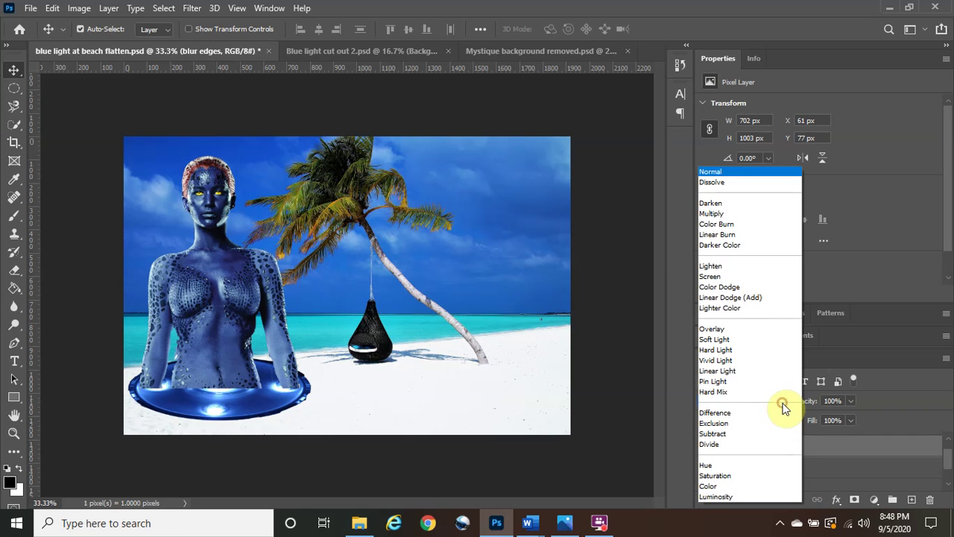
left_click(752, 496)
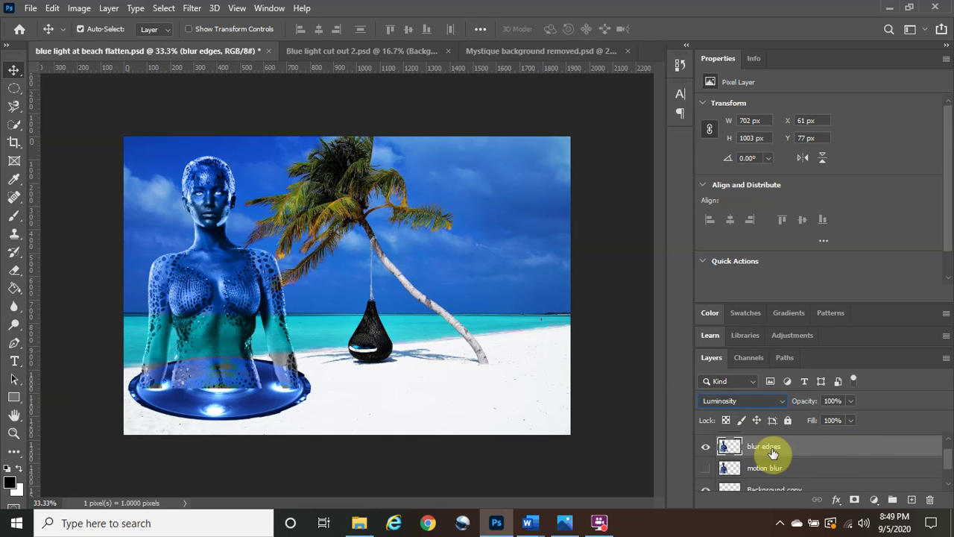
Load the blur edges layer's figure outline as a selection and contract it by 10 pixels.
key("ctrl")
left_click(731, 450, "ctrl")
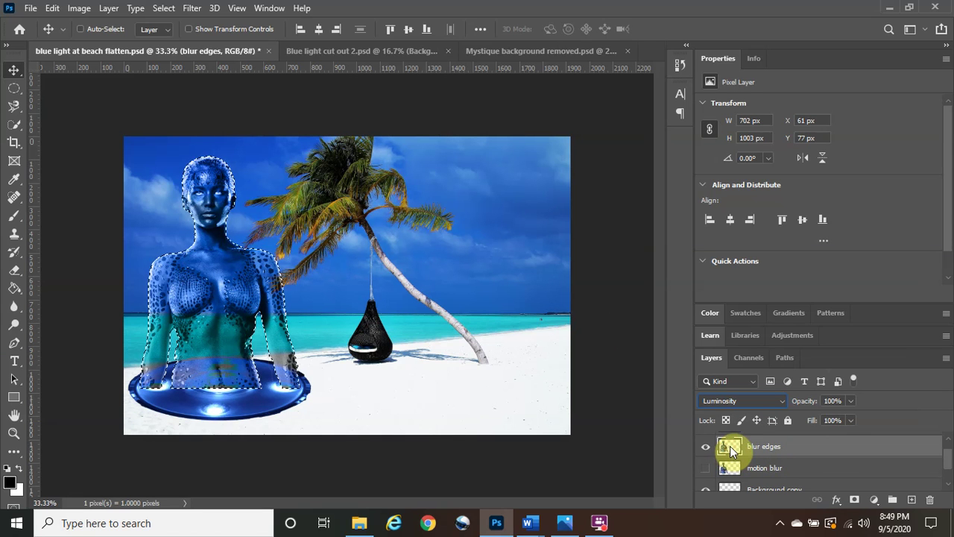
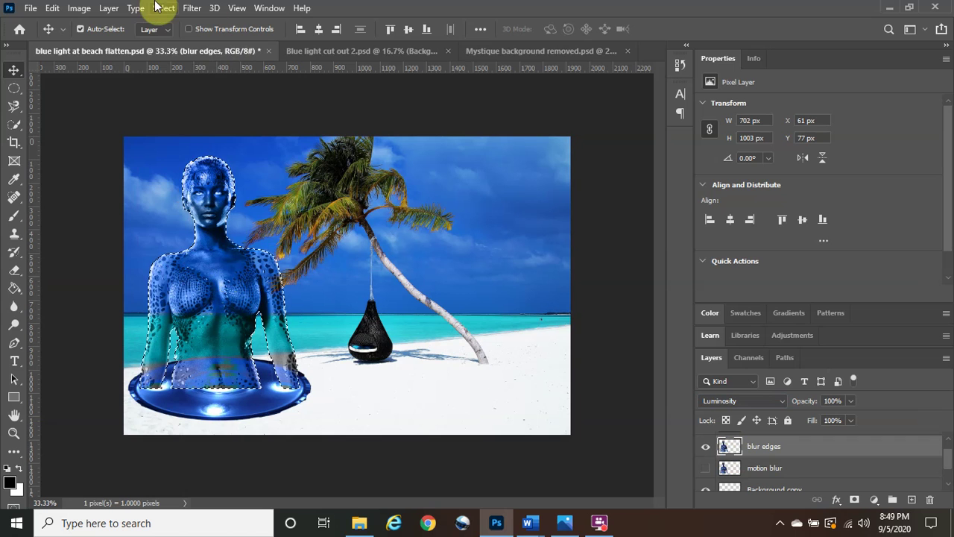
left_click(158, 7)
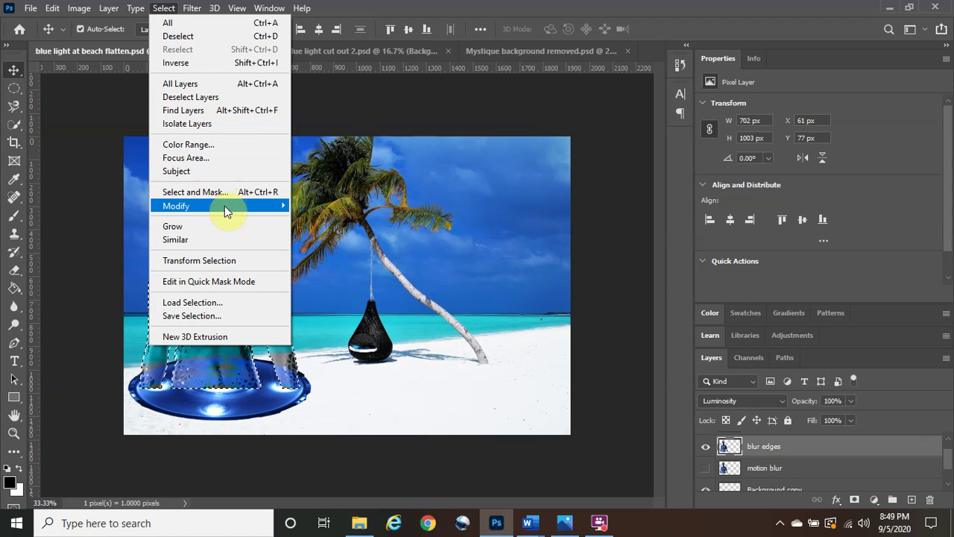
mouse_move(223, 206)
left_click(348, 245)
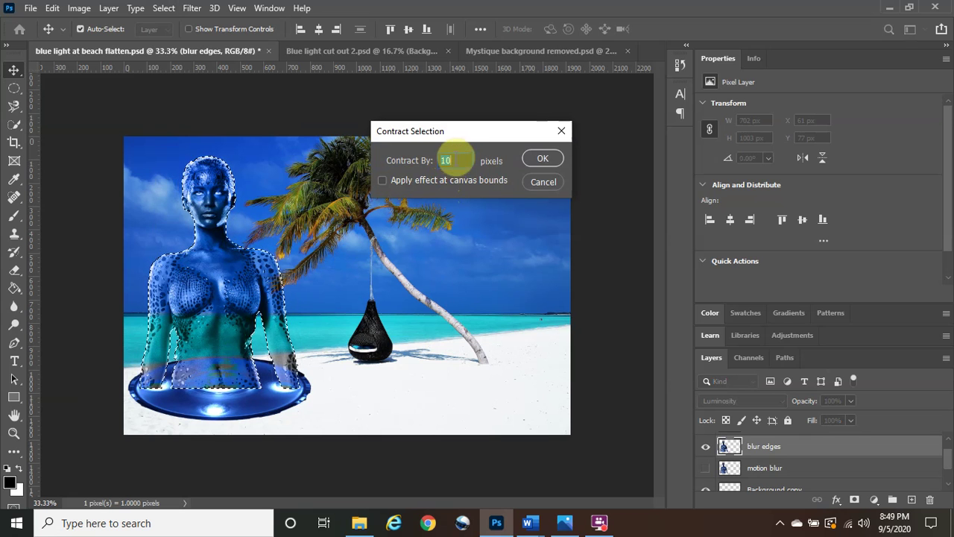
left_click_drag(458, 131, 479, 131)
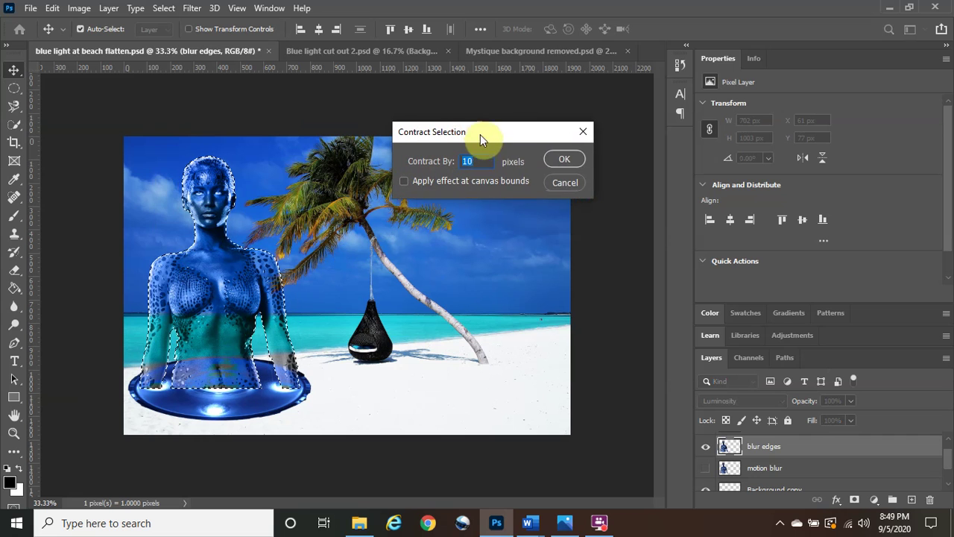
left_click(564, 161)
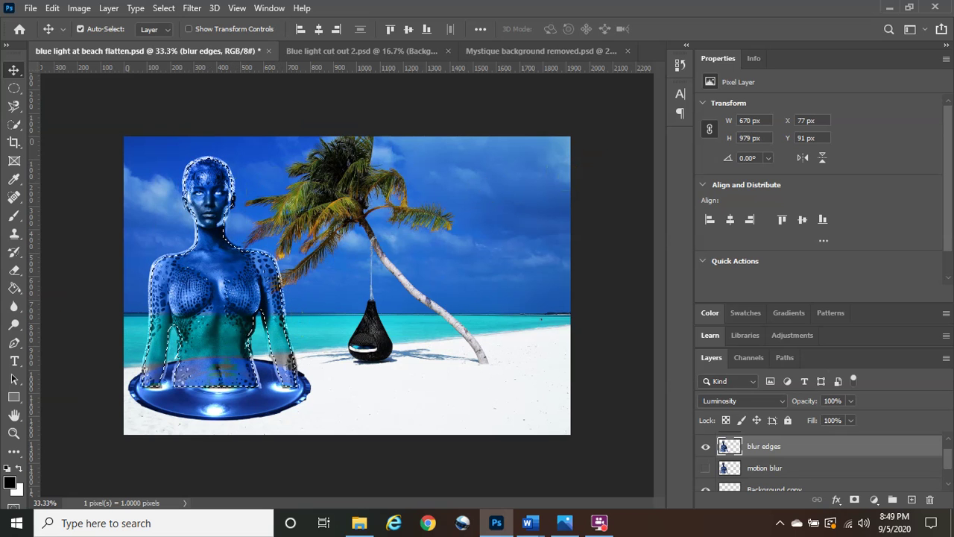
Feather the contracted figure selection with a radius of 10 pixels.
left_click(164, 8)
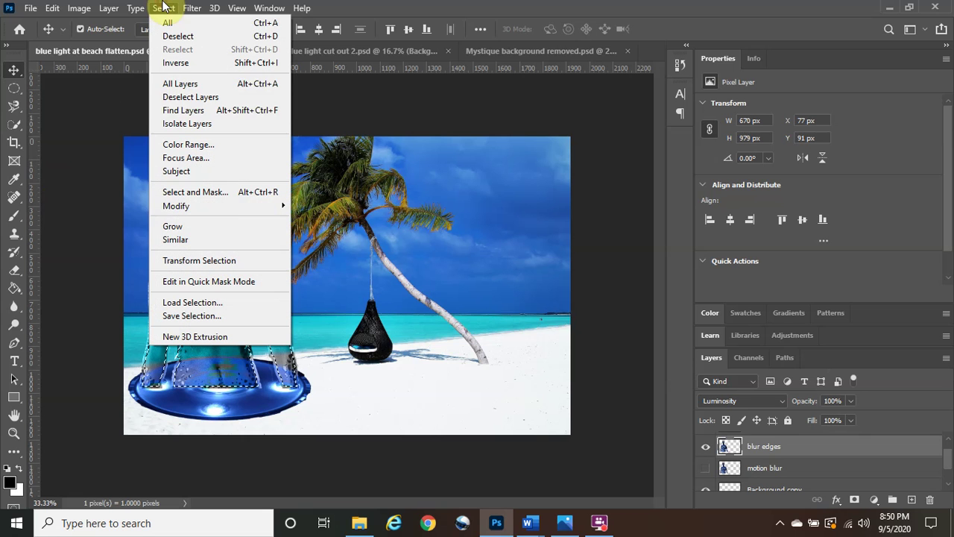
mouse_move(225, 206)
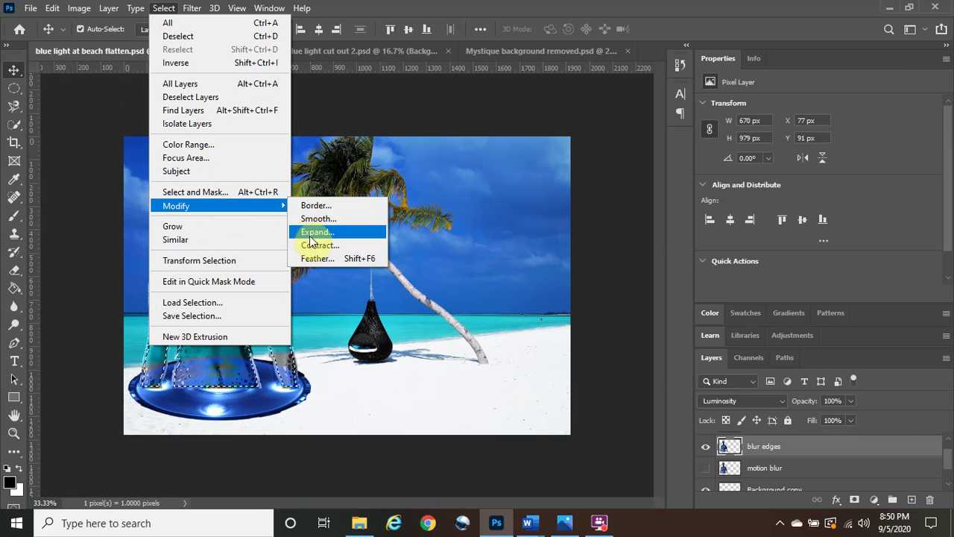
left_click(325, 261)
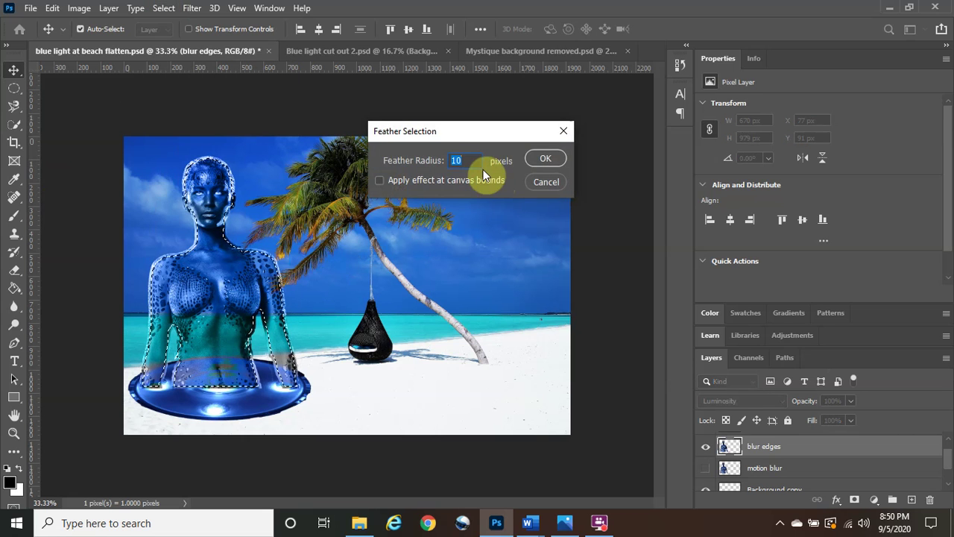
left_click(553, 159)
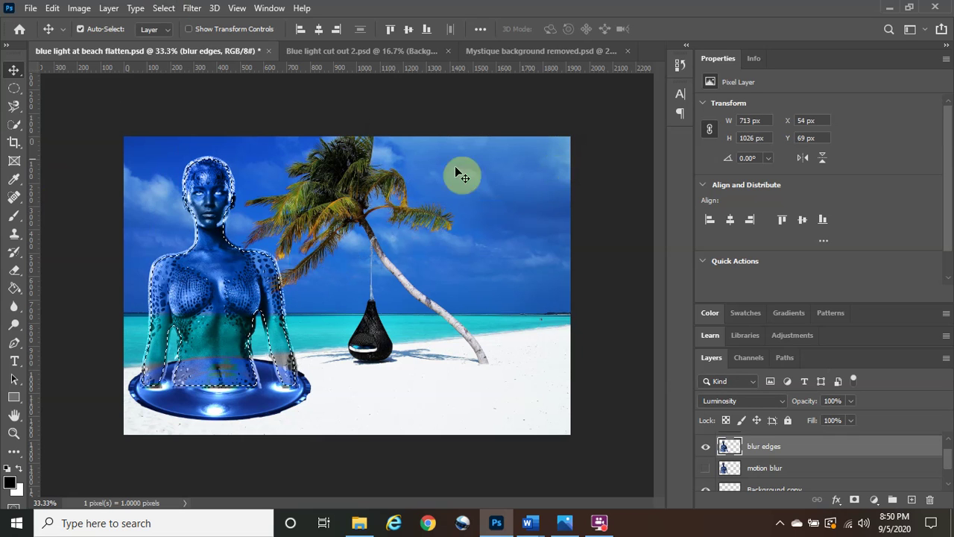
Invert the feathered selection so it covers the figure's edges and the area around it.
left_click(705, 468)
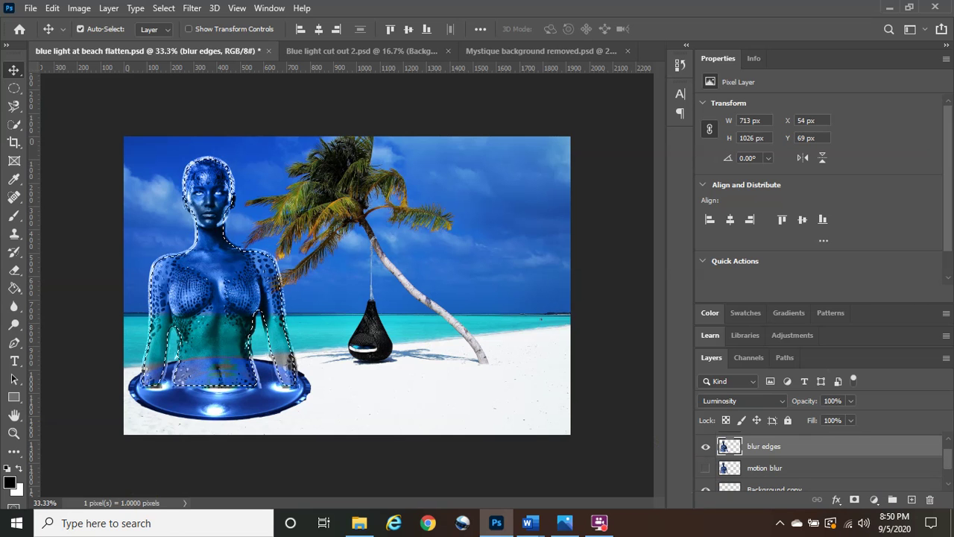
key("ctrl")
key("ctrl+a")
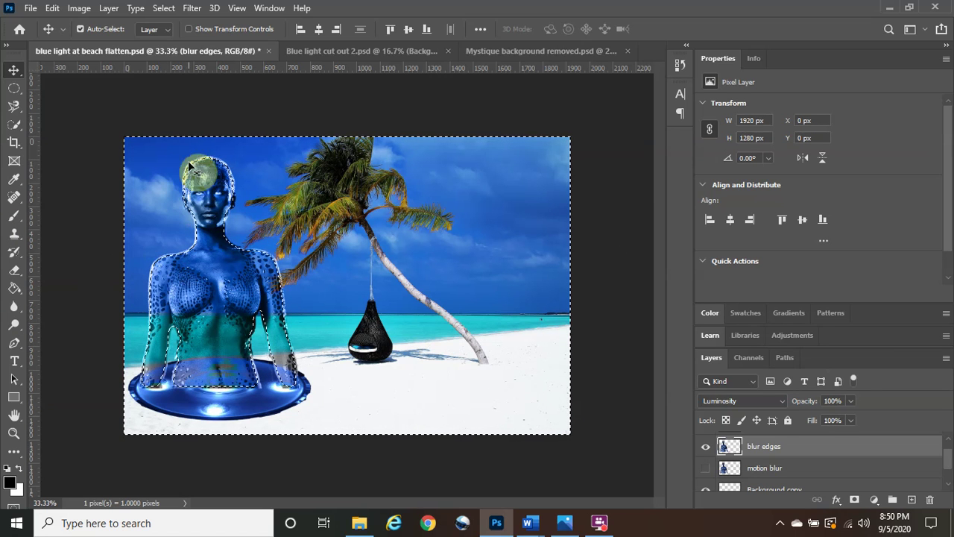
Apply a Gaussian Blur with a 3.0-pixel radius to the figure's edges on the blur edges layer and deselect.
left_click(189, 9)
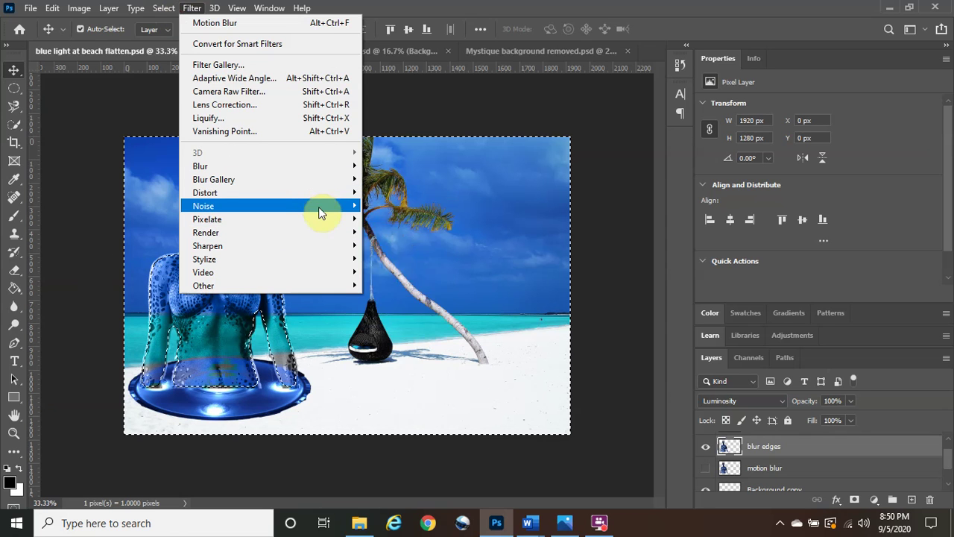
mouse_move(319, 165)
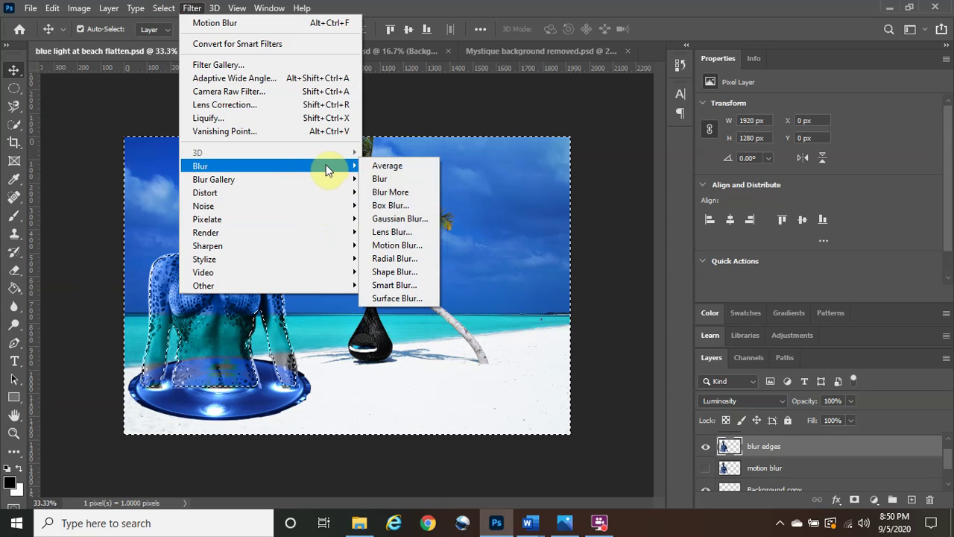
left_click(399, 221)
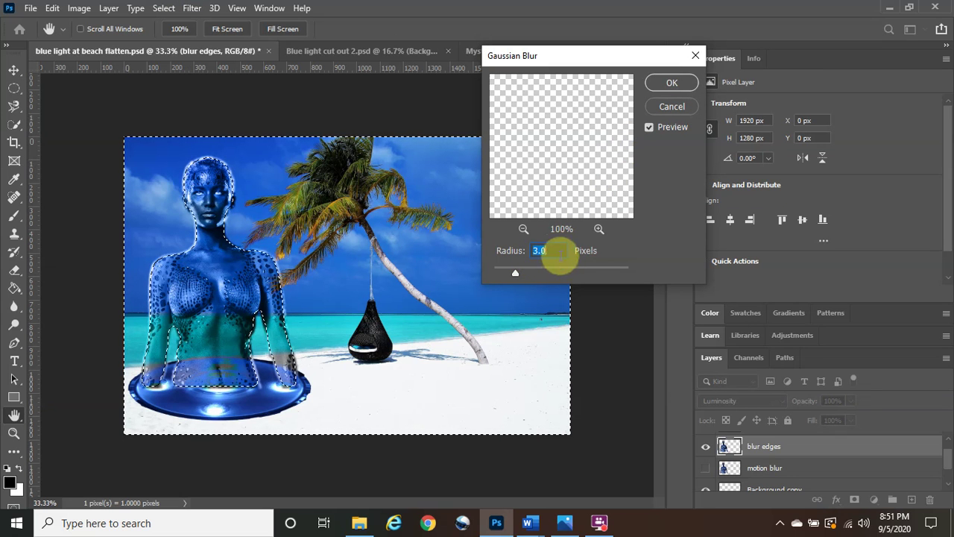
left_click(657, 87)
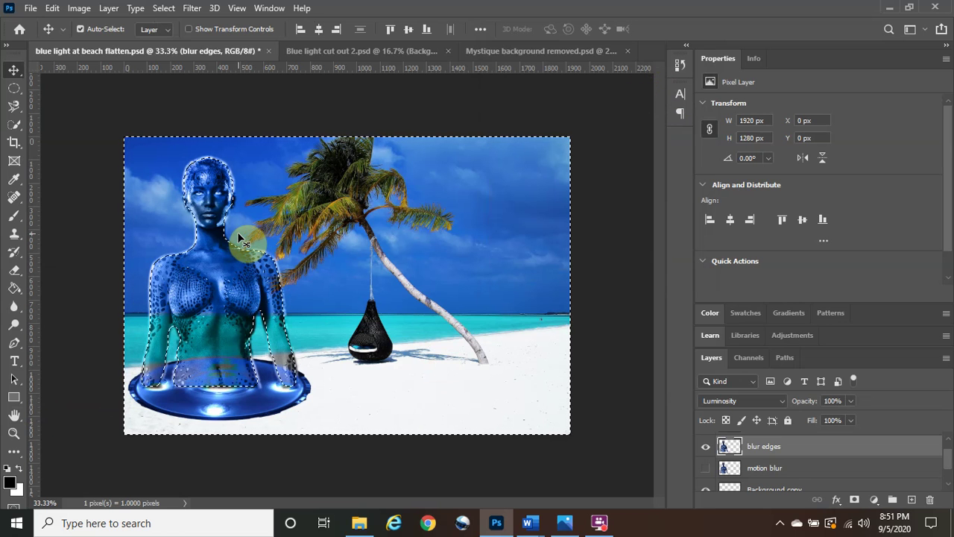
key("ctrl")
key("ctrl+d")
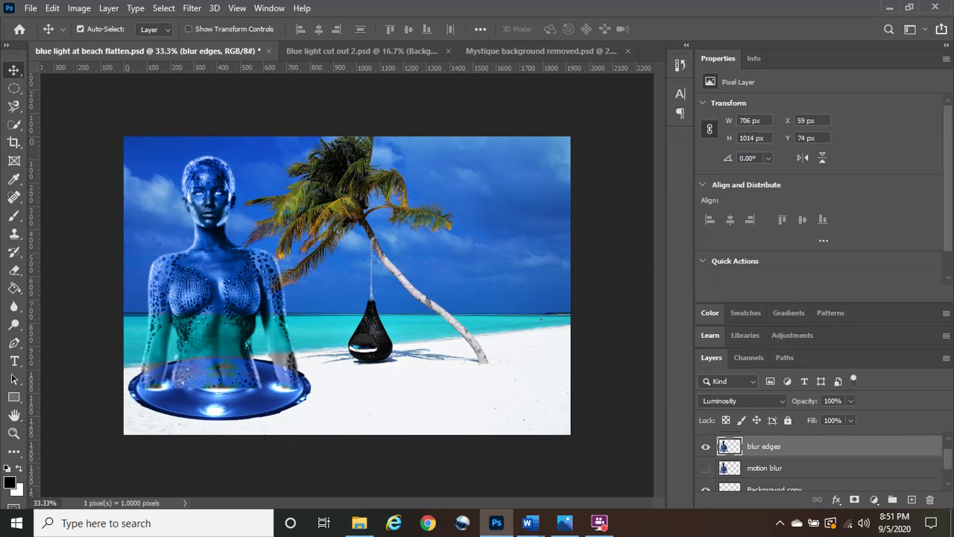
Hide the blur edges layer and make the Glow layer visible.
key("alt+Tab")
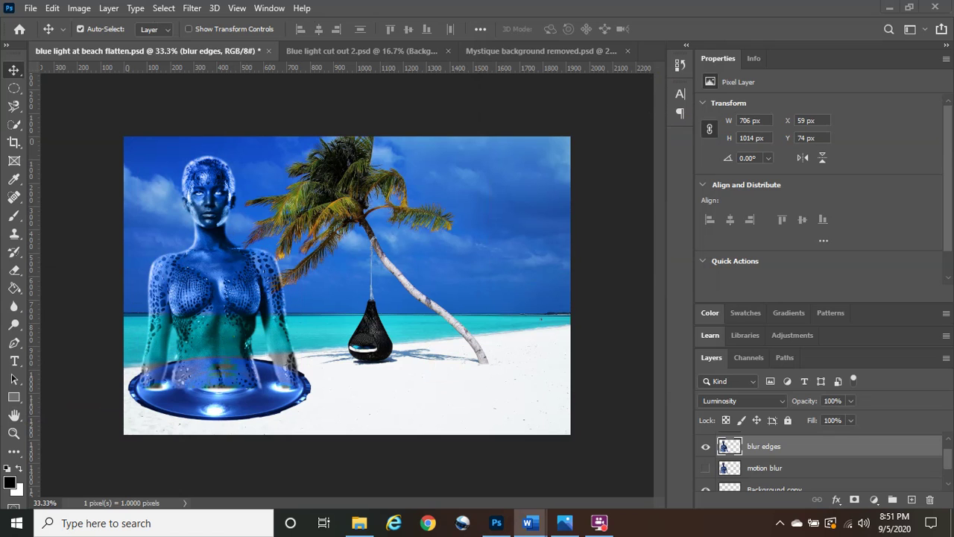
left_click(705, 446)
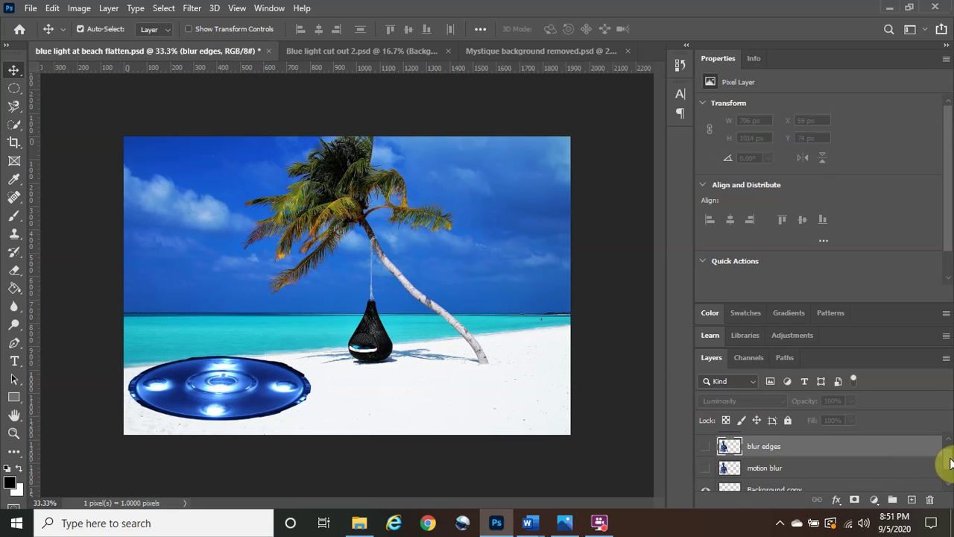
scroll(944, 454, "up", 1)
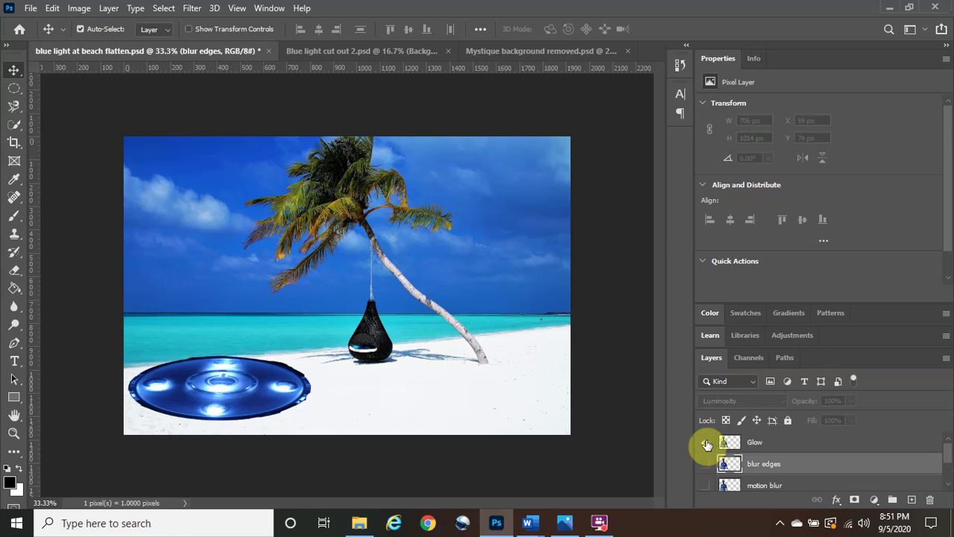
left_click(705, 443)
Set the fill of the Glow layer to 0% and keep its opacity at 100%.
left_click(771, 444)
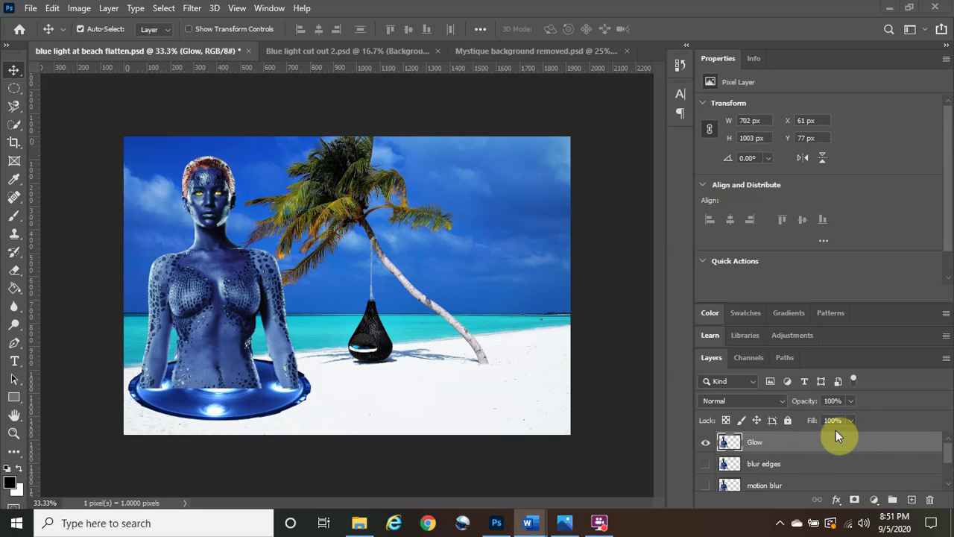
left_click(852, 422)
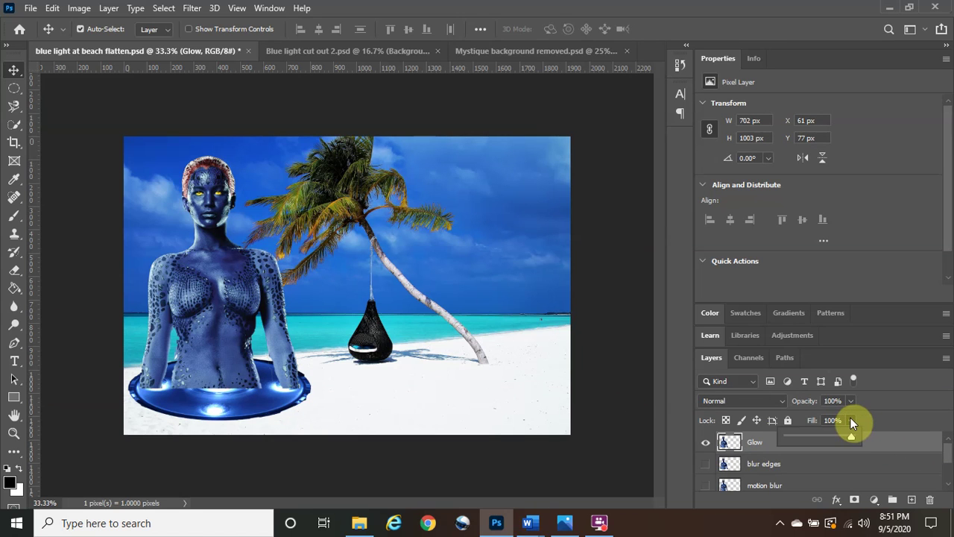
left_click_drag(773, 438, 755, 443)
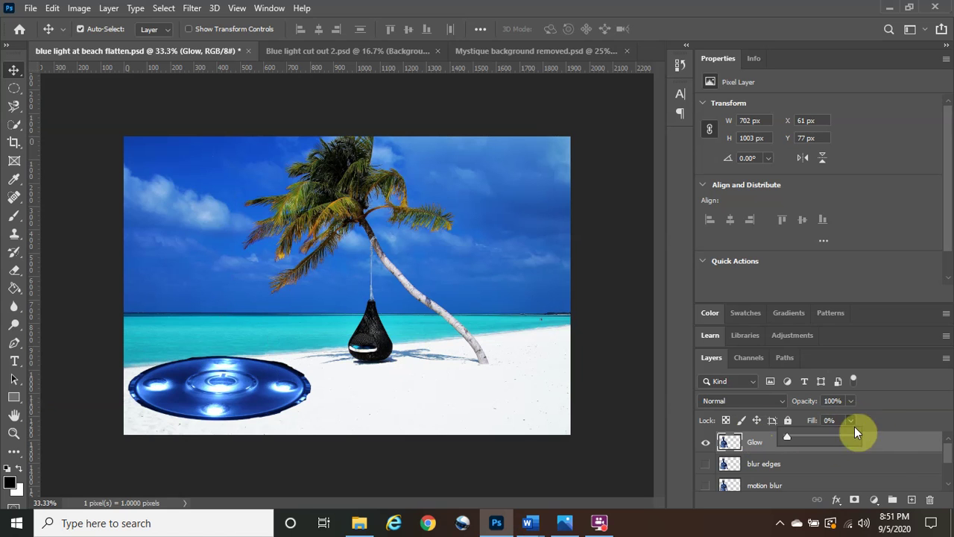
left_click(898, 447)
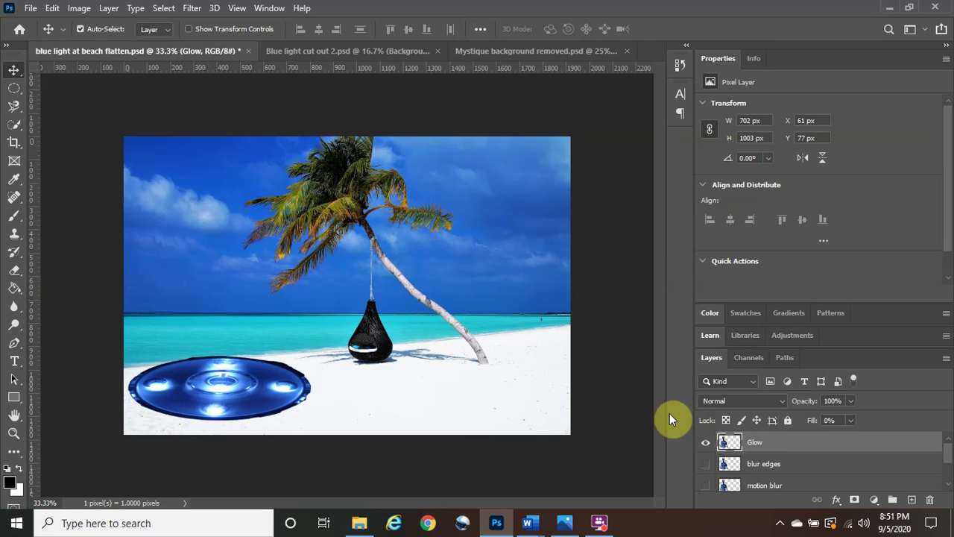
double_click(803, 448)
left_click_drag(458, 53, 448, 57)
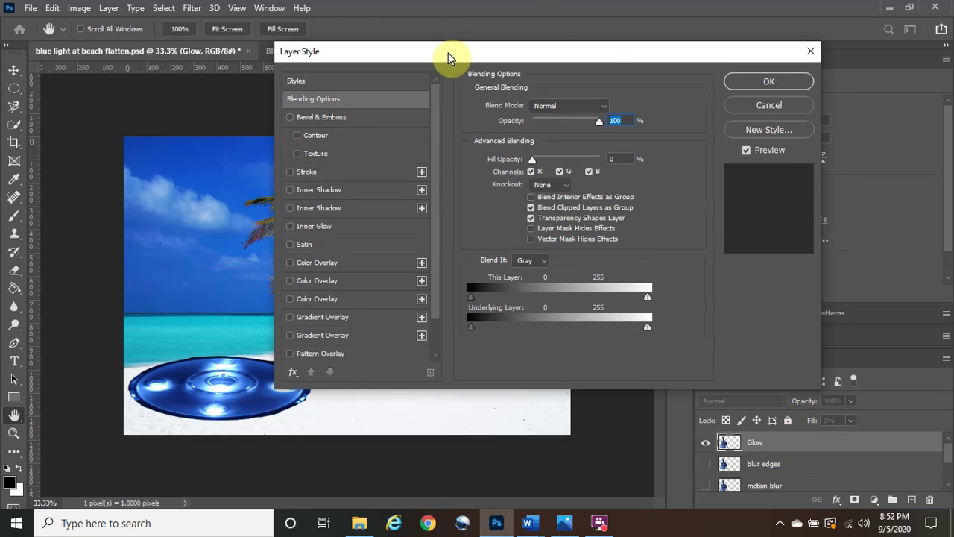
scroll(438, 224, "down", 2)
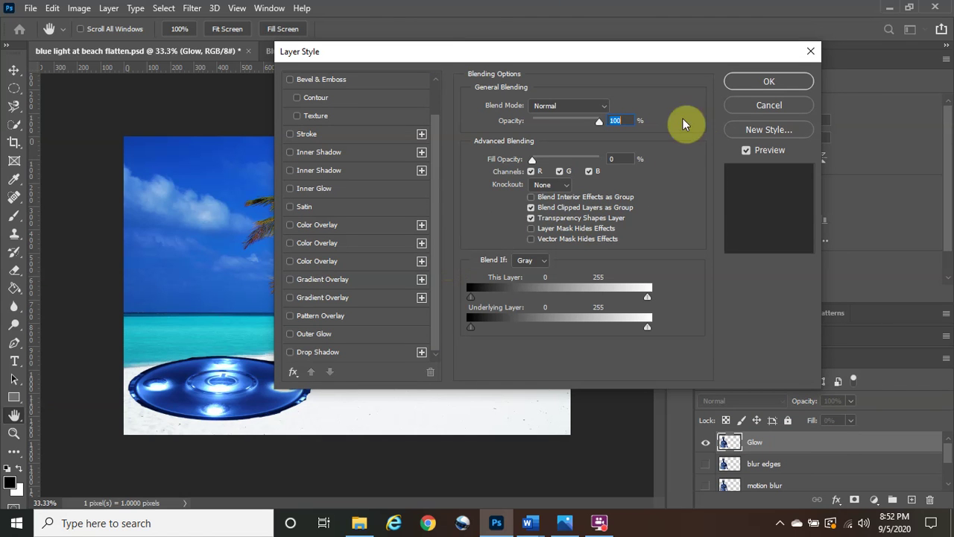
left_click(728, 106)
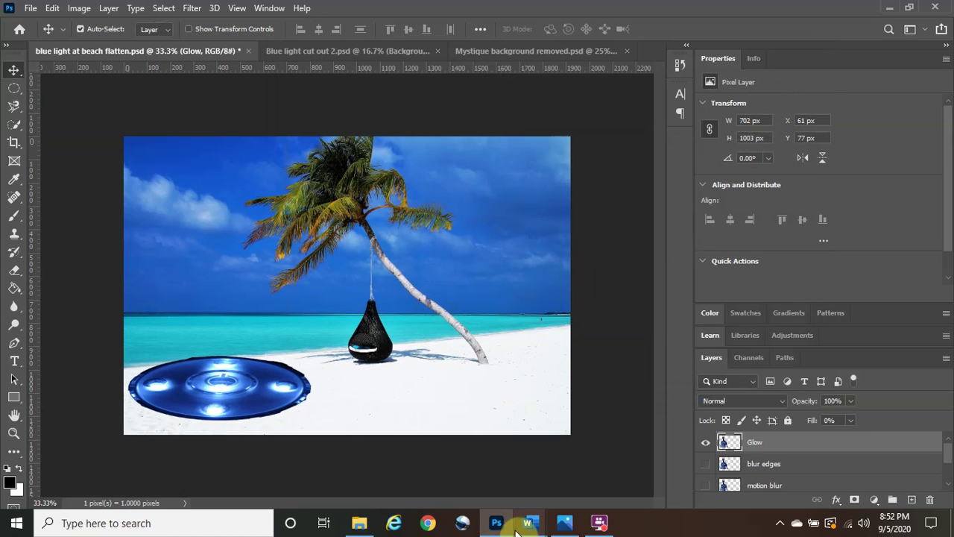
Switch to the Word document "Subscribe, like, and share" and view its channel introduction from the beginning.
mouse_move(527, 522)
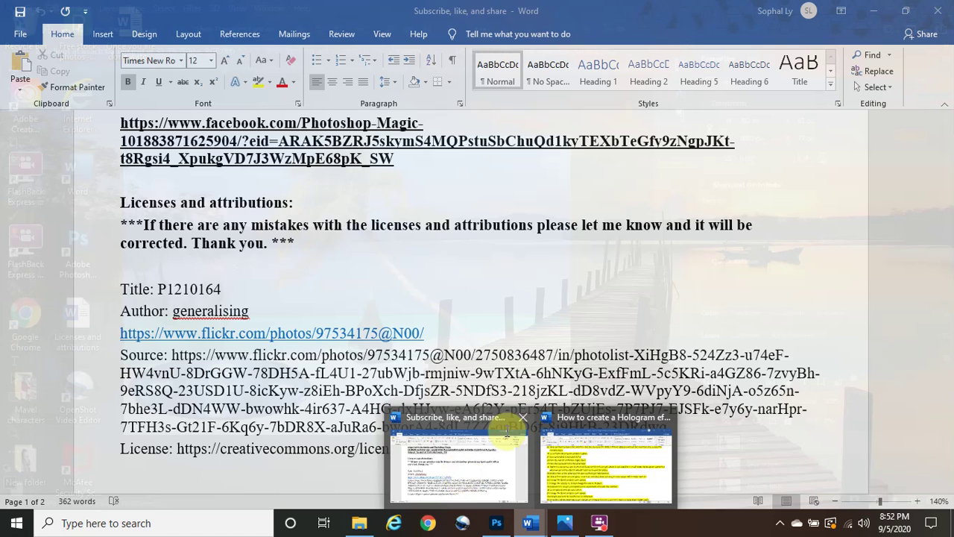
left_click(461, 472)
scroll(507, 425, "up", 10)
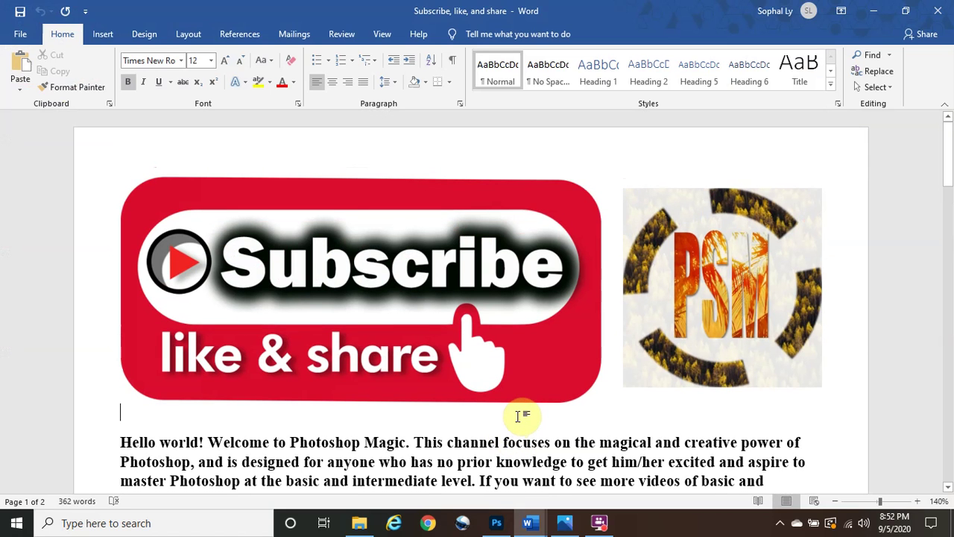
left_click_drag(949, 166, 948, 187)
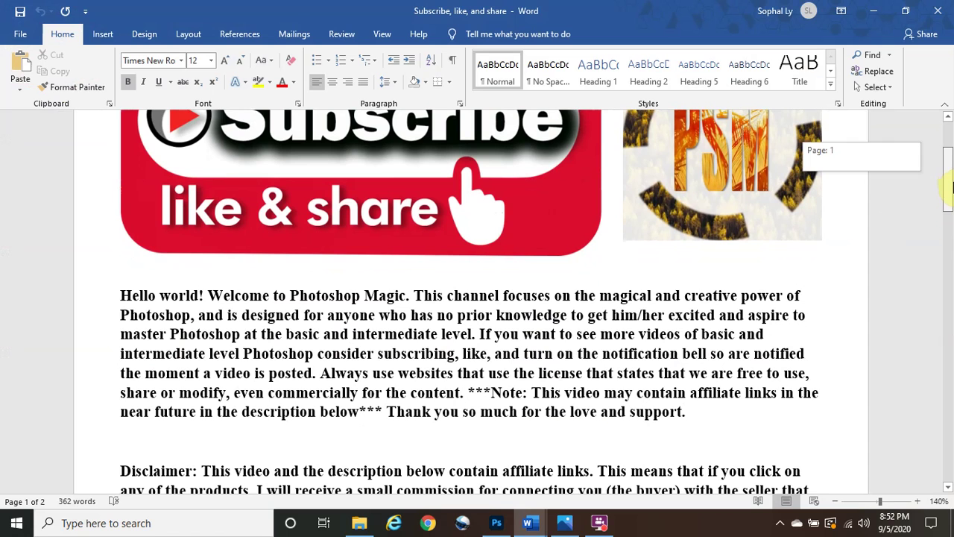
left_click_drag(949, 188, 948, 188)
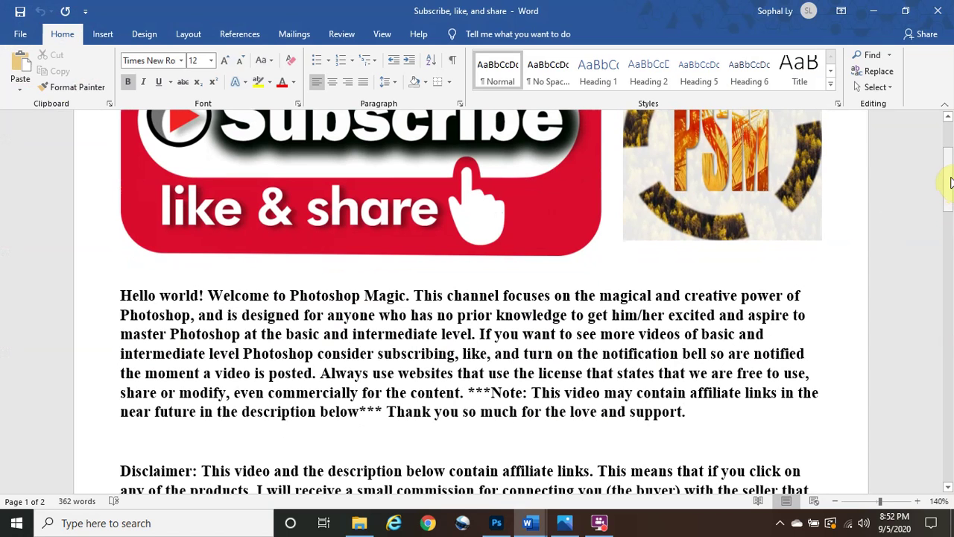